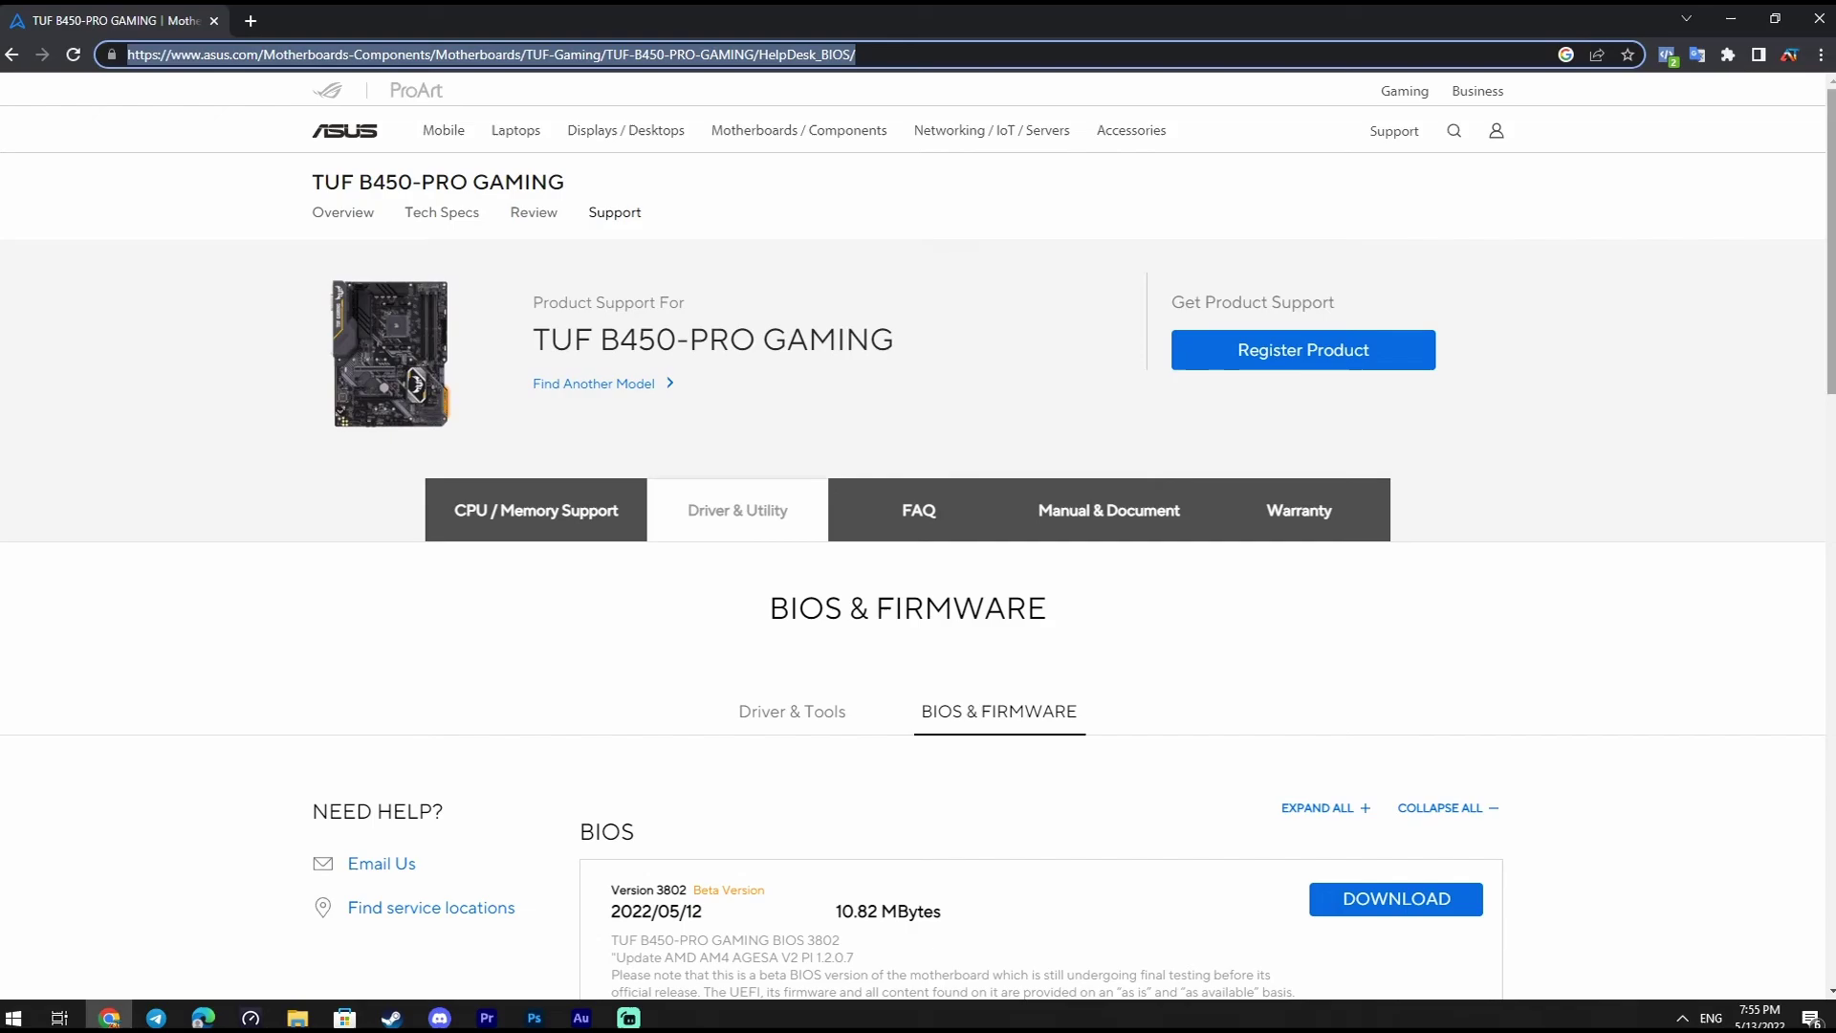
Locate BIOS Version 3802 under BIOS & FIRMWARE and review its beta description
drag(1830, 207, 1830, 276)
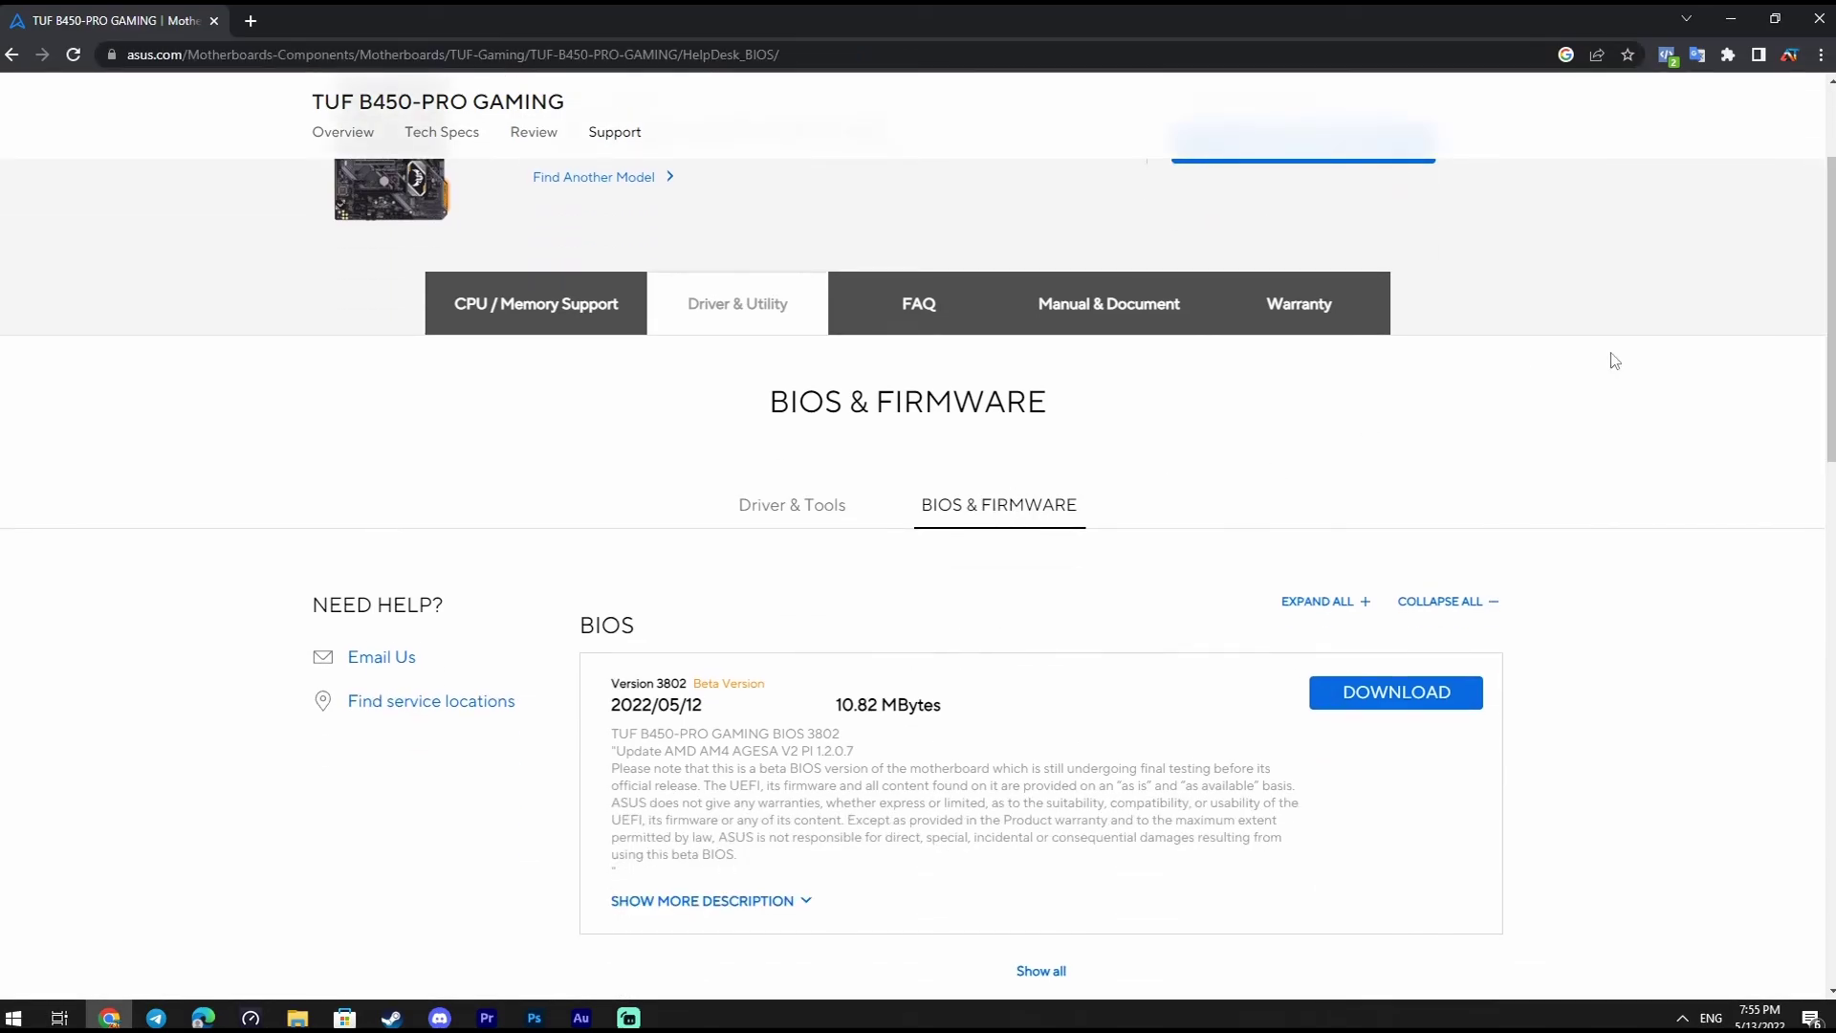
scroll(1147, 478, down, 4)
scroll(902, 597, up, 3)
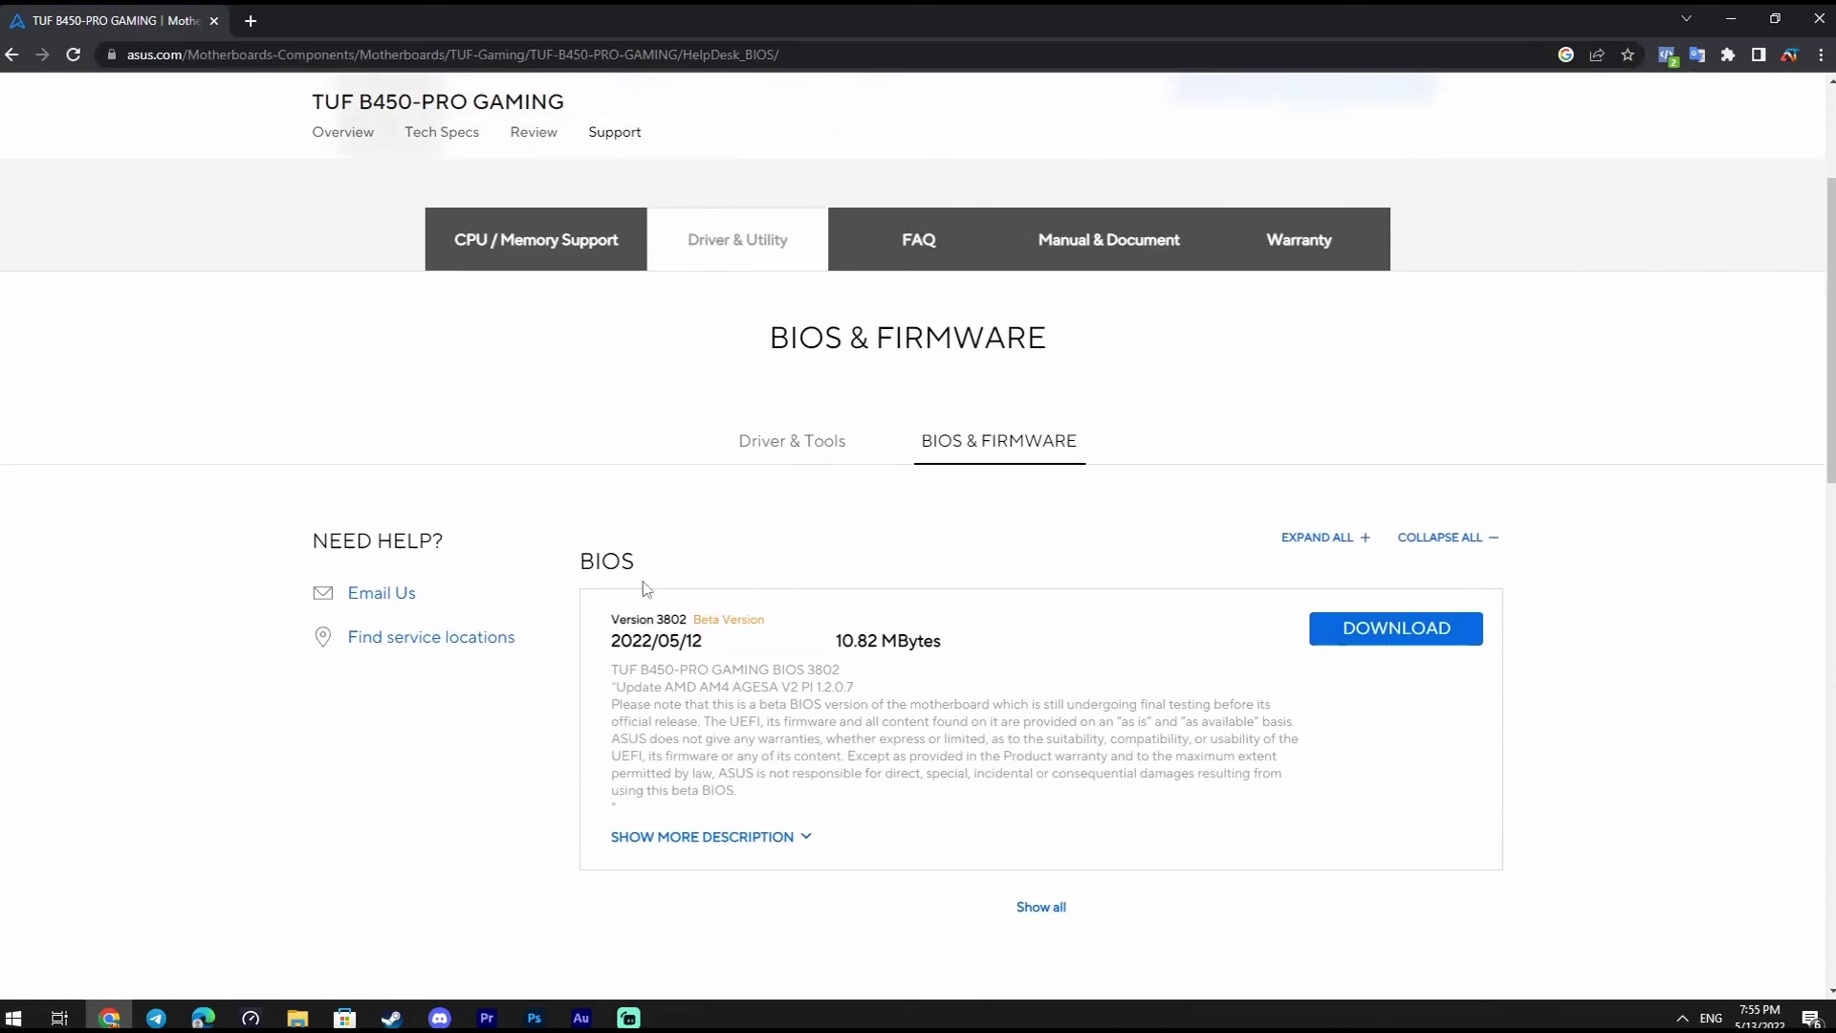
click(1389, 631)
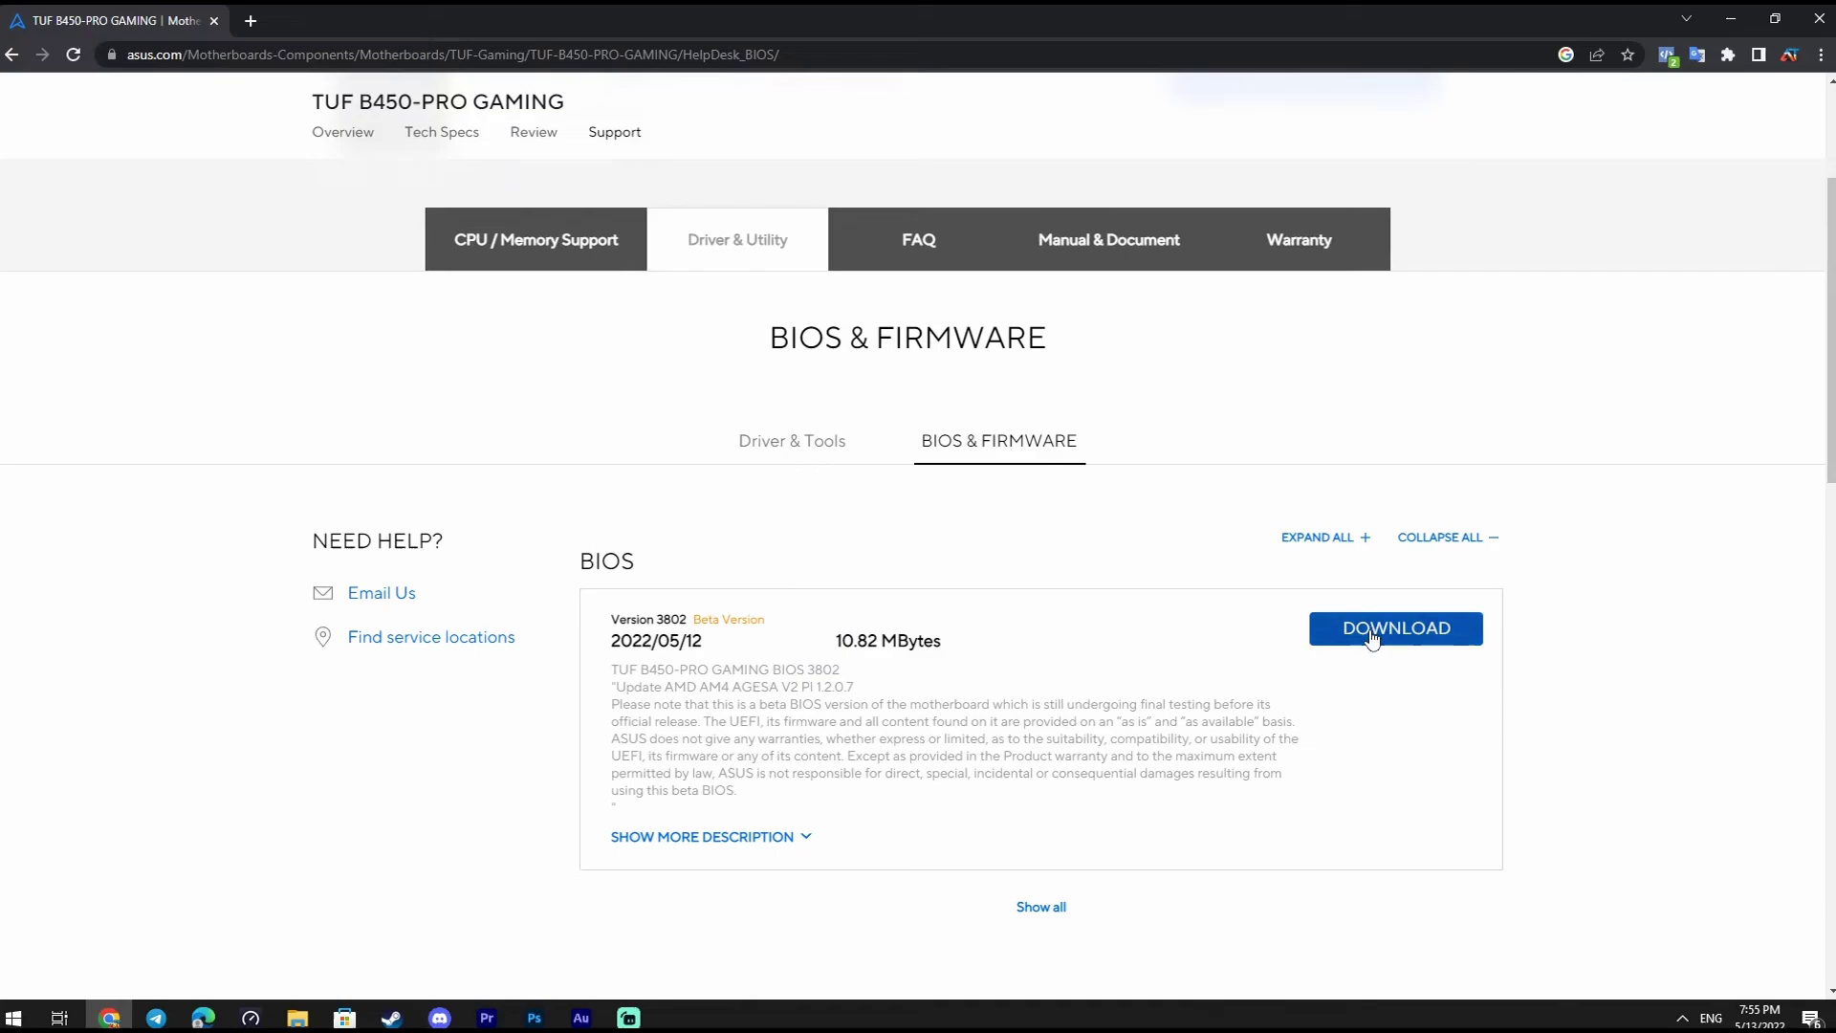
drag(690, 623, 738, 613)
click(730, 620)
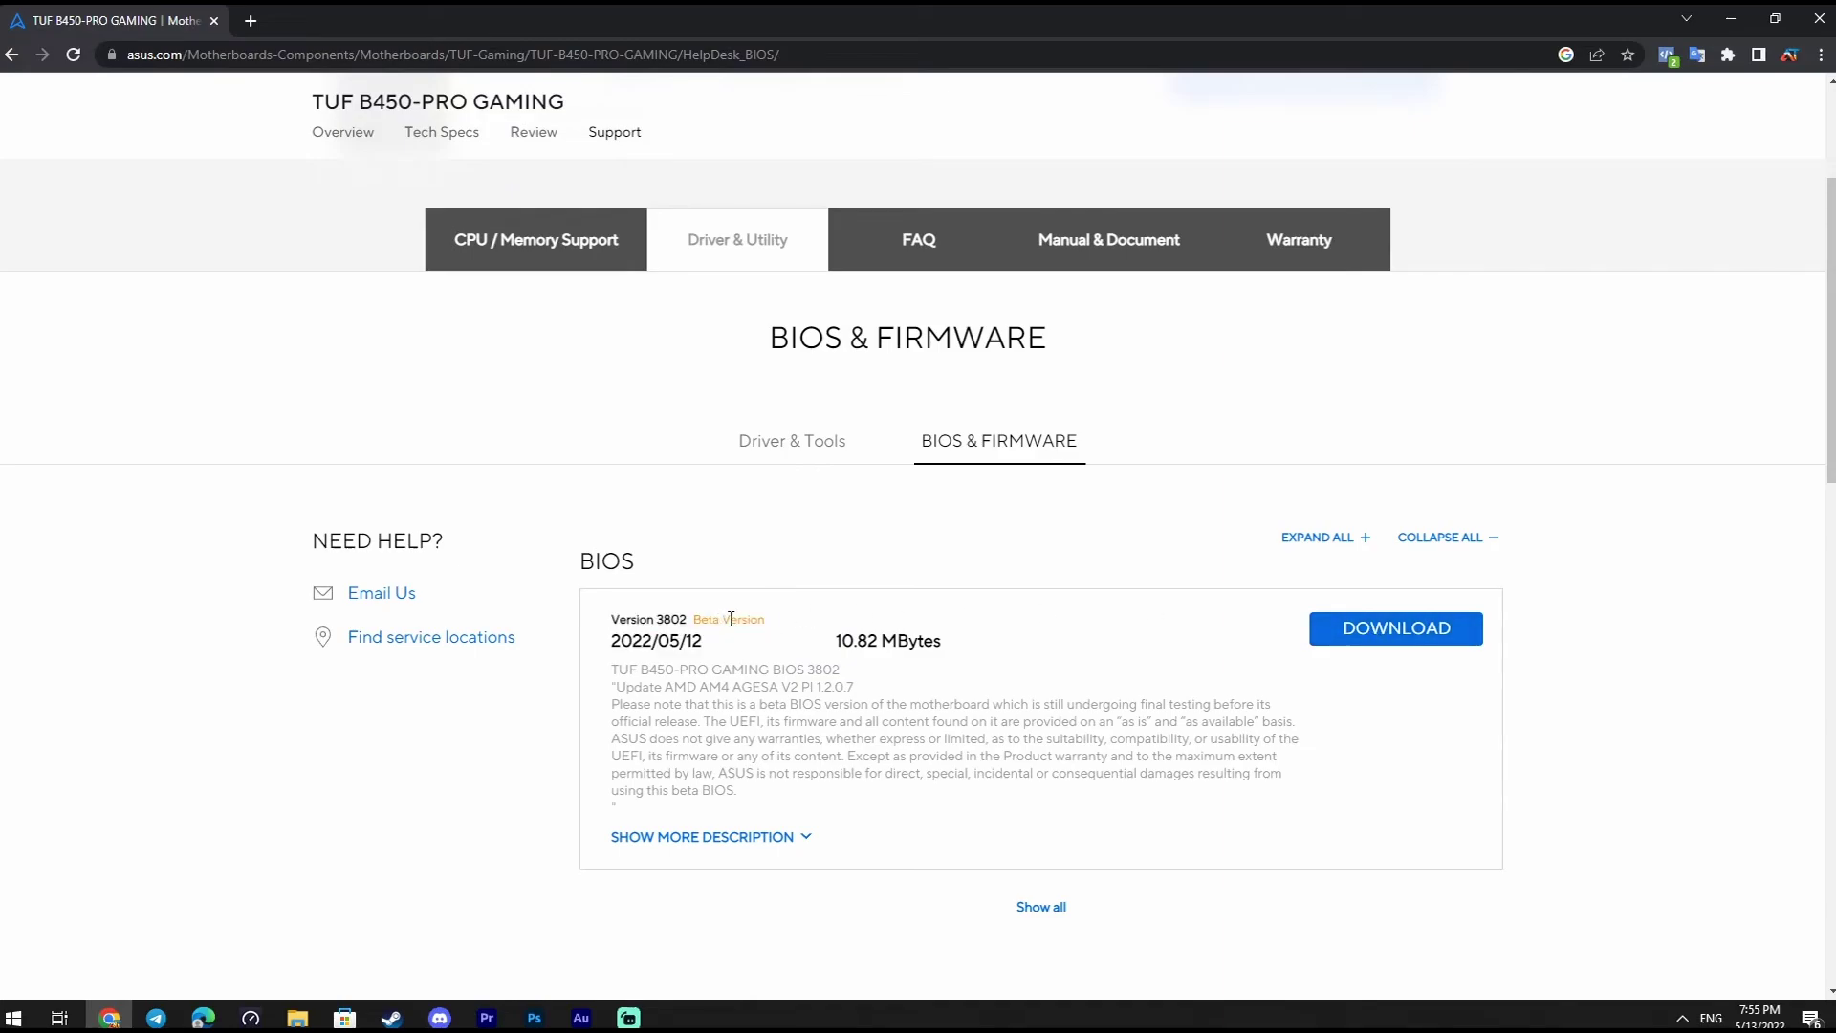
click(687, 664)
drag(616, 666, 790, 804)
click(790, 804)
click(801, 838)
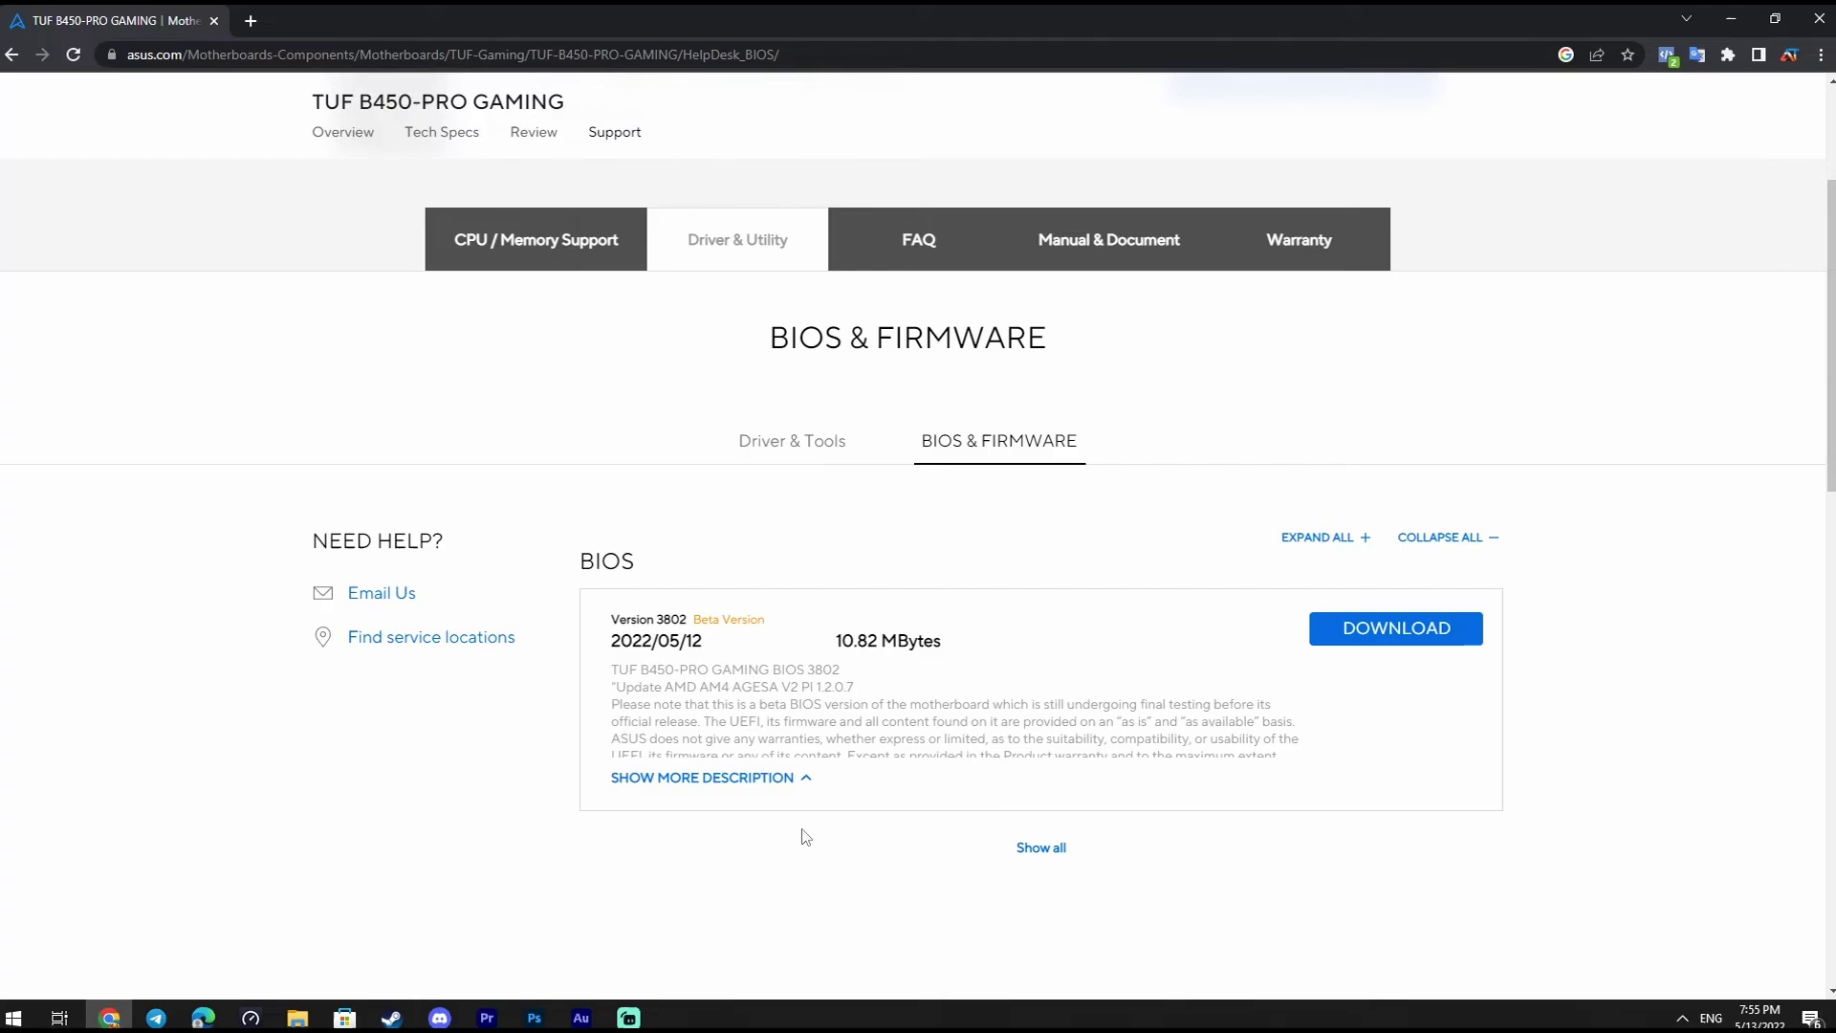
Download the version 3802 BIOS package through IDM and minimize Chrome
click(1395, 639)
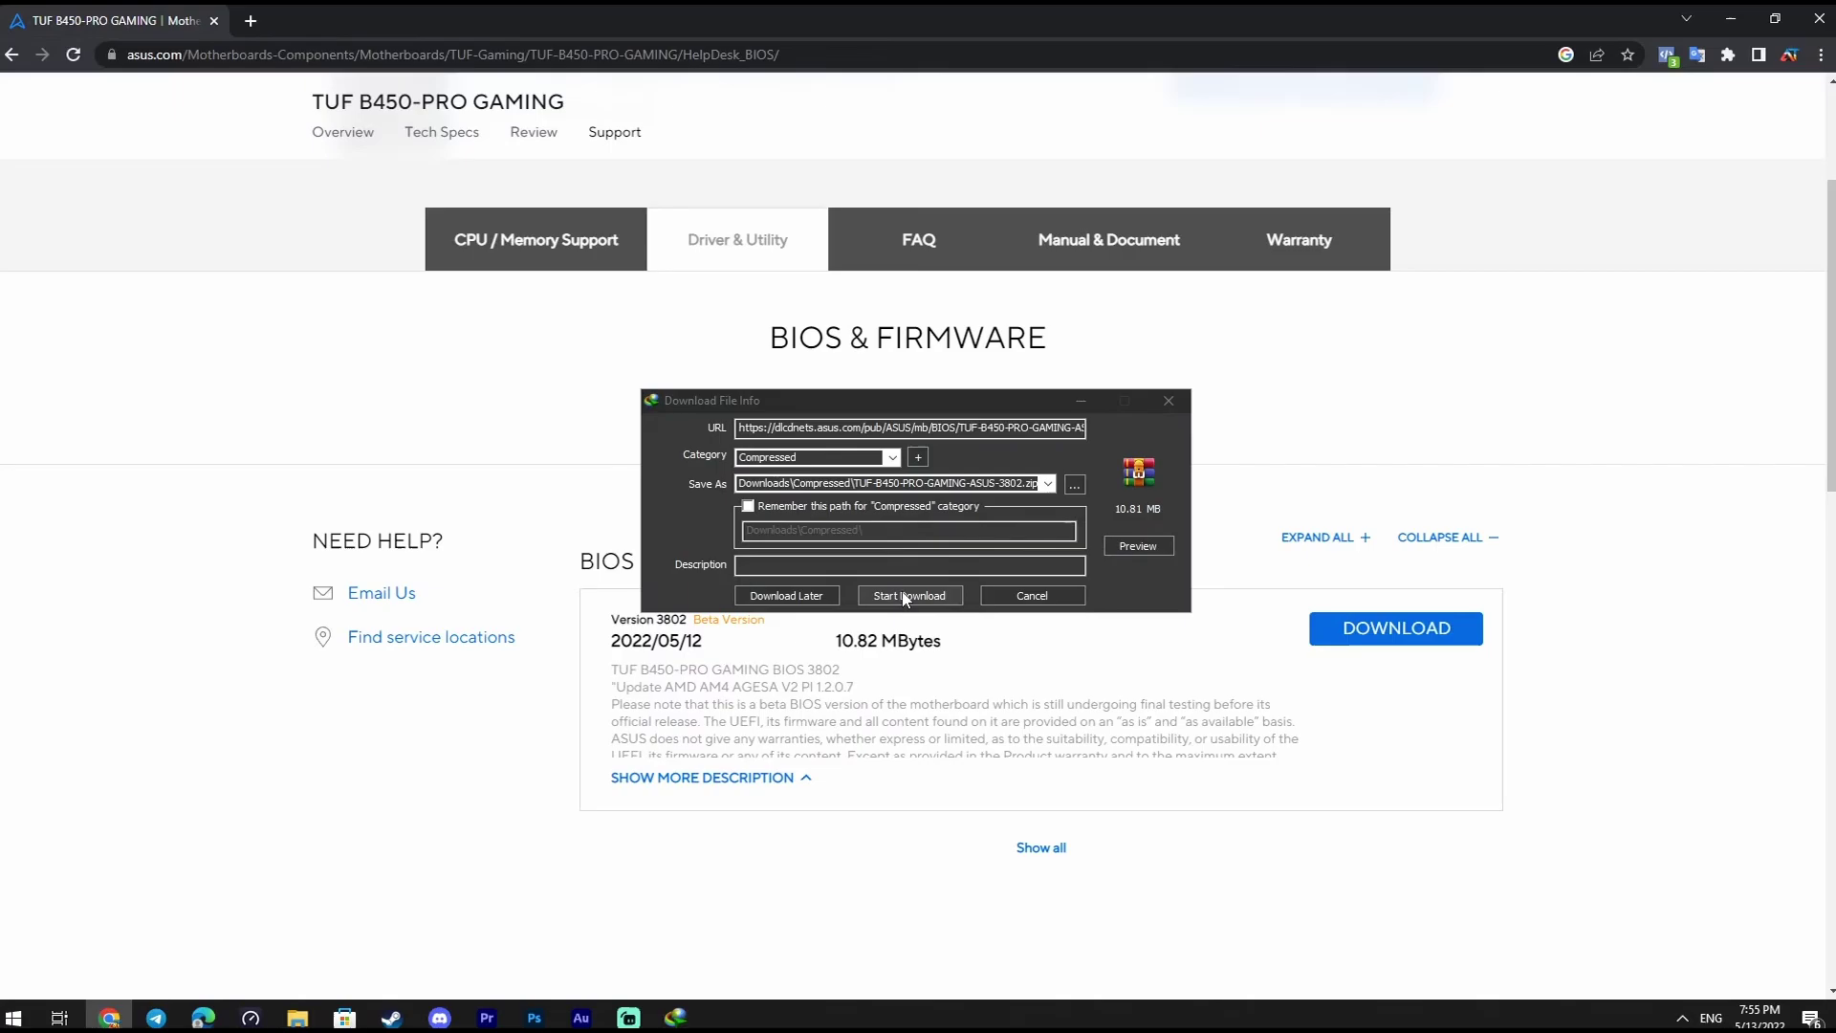
click(905, 597)
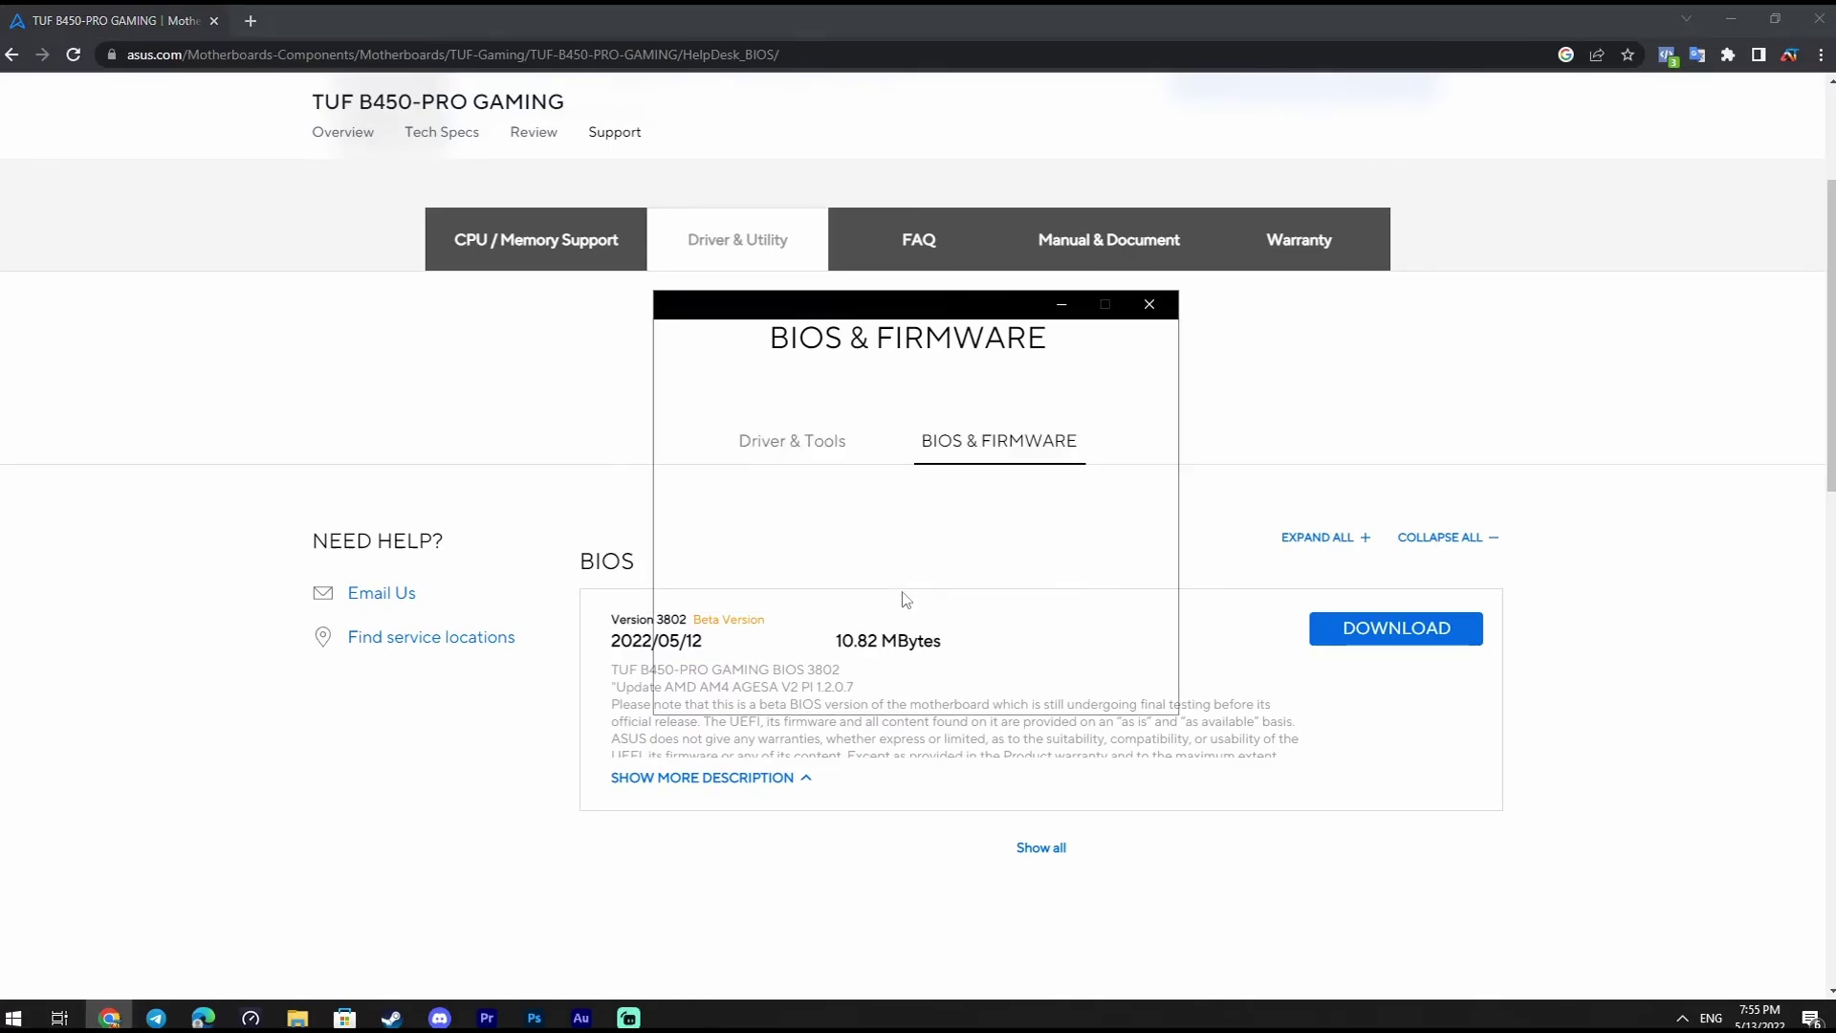
click(1736, 19)
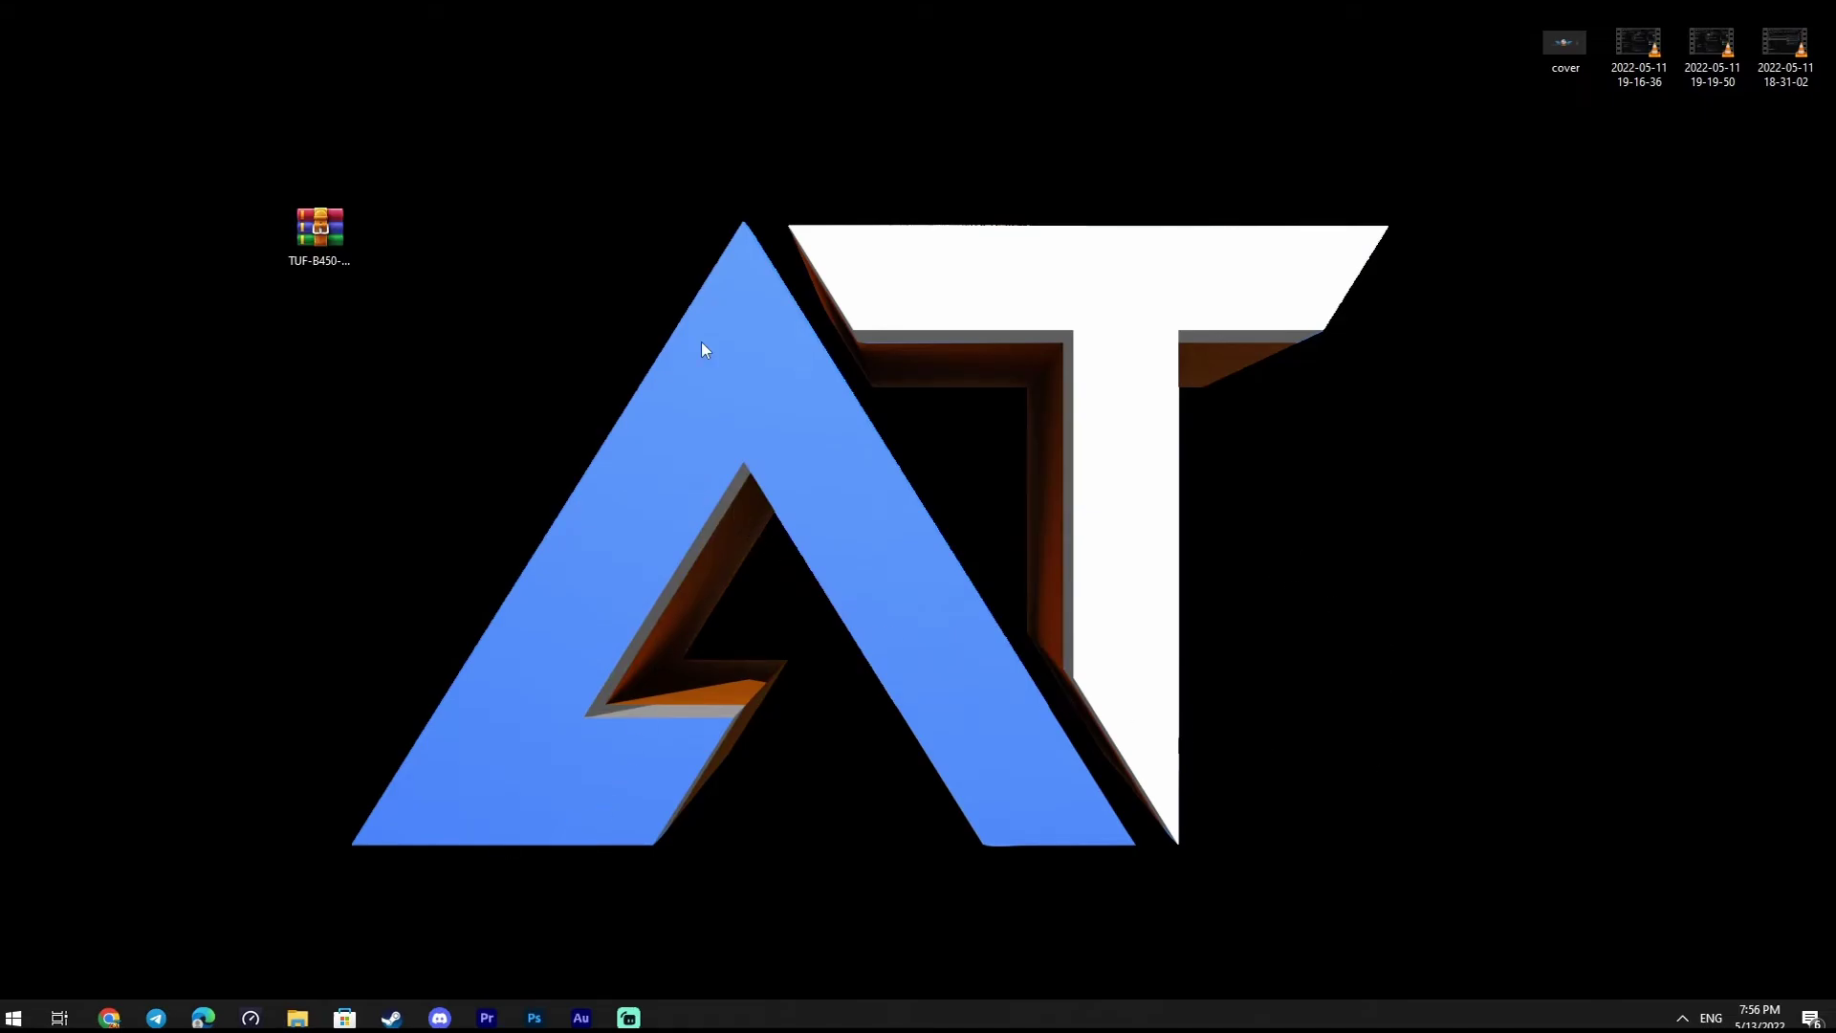
Open the WINDOWS 10 (D:) USB drive from the AutoPlay notification
click(320, 244)
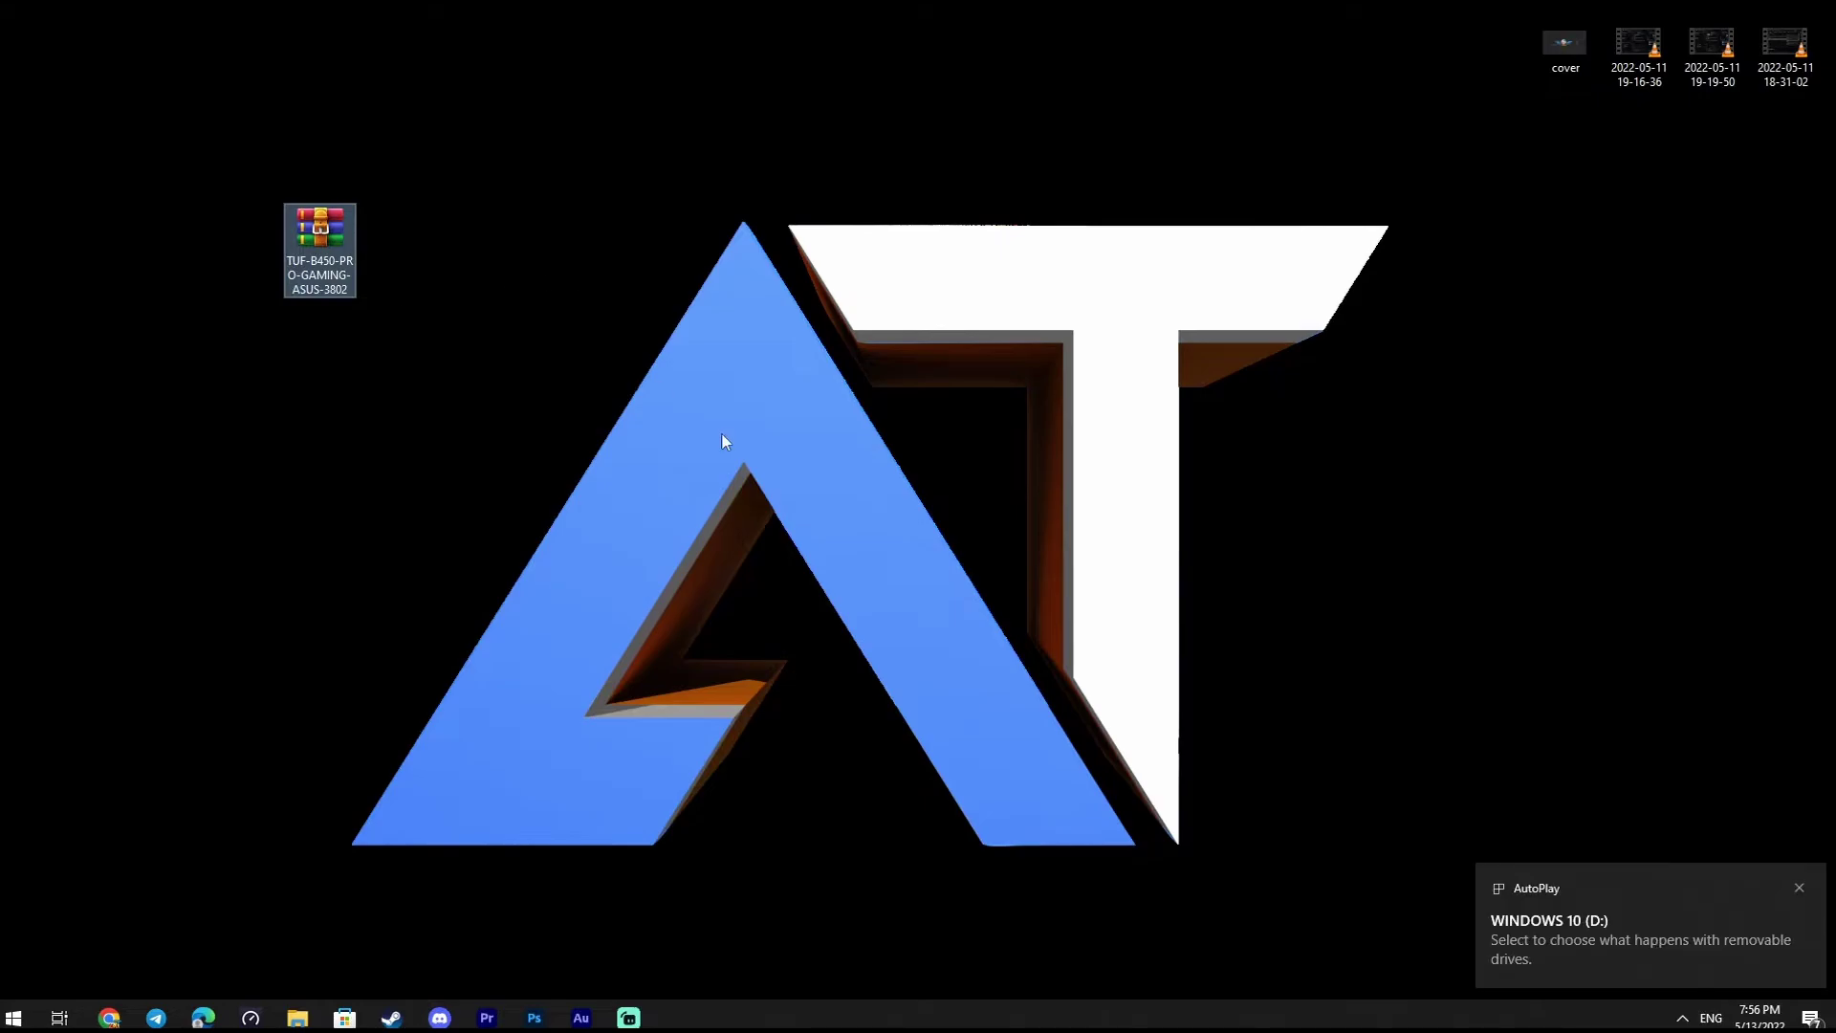
click(1616, 956)
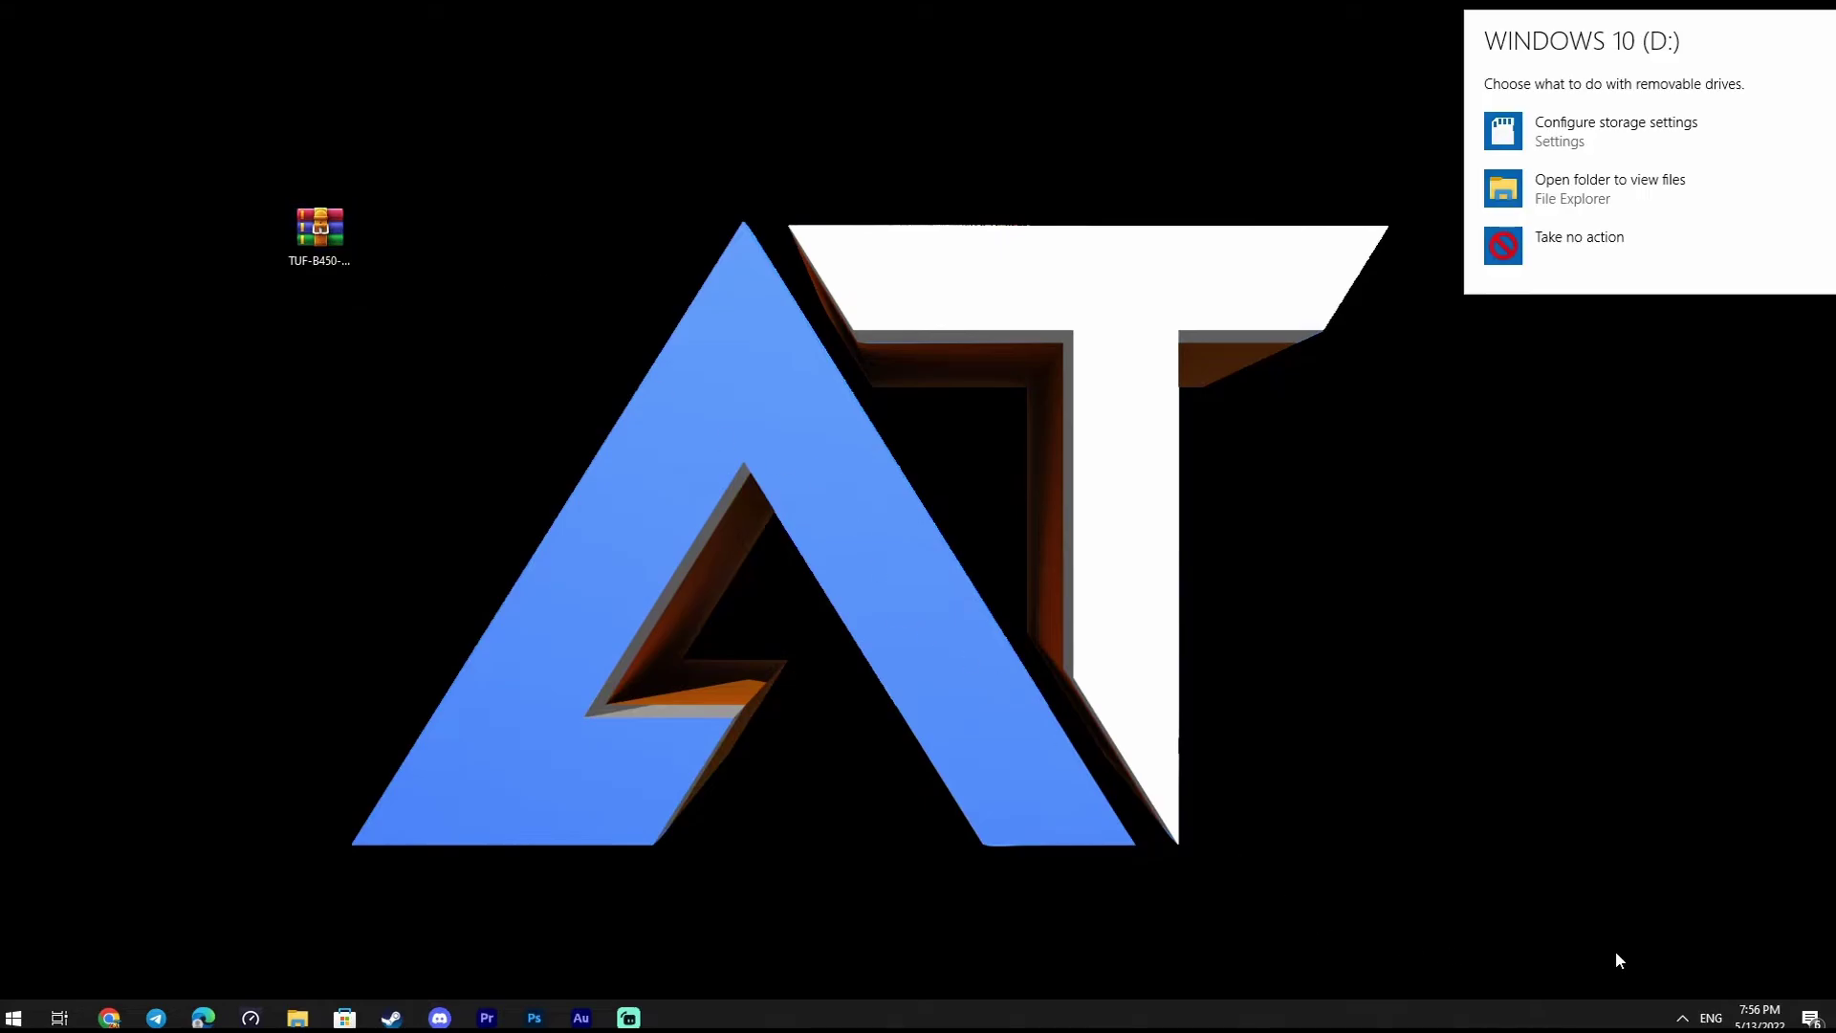
click(1554, 182)
drag(766, 204, 1162, 284)
Delete the old TUF-B450-PRO-GAMING-ASUS-3604 CAP file from the D: drive
click(1026, 496)
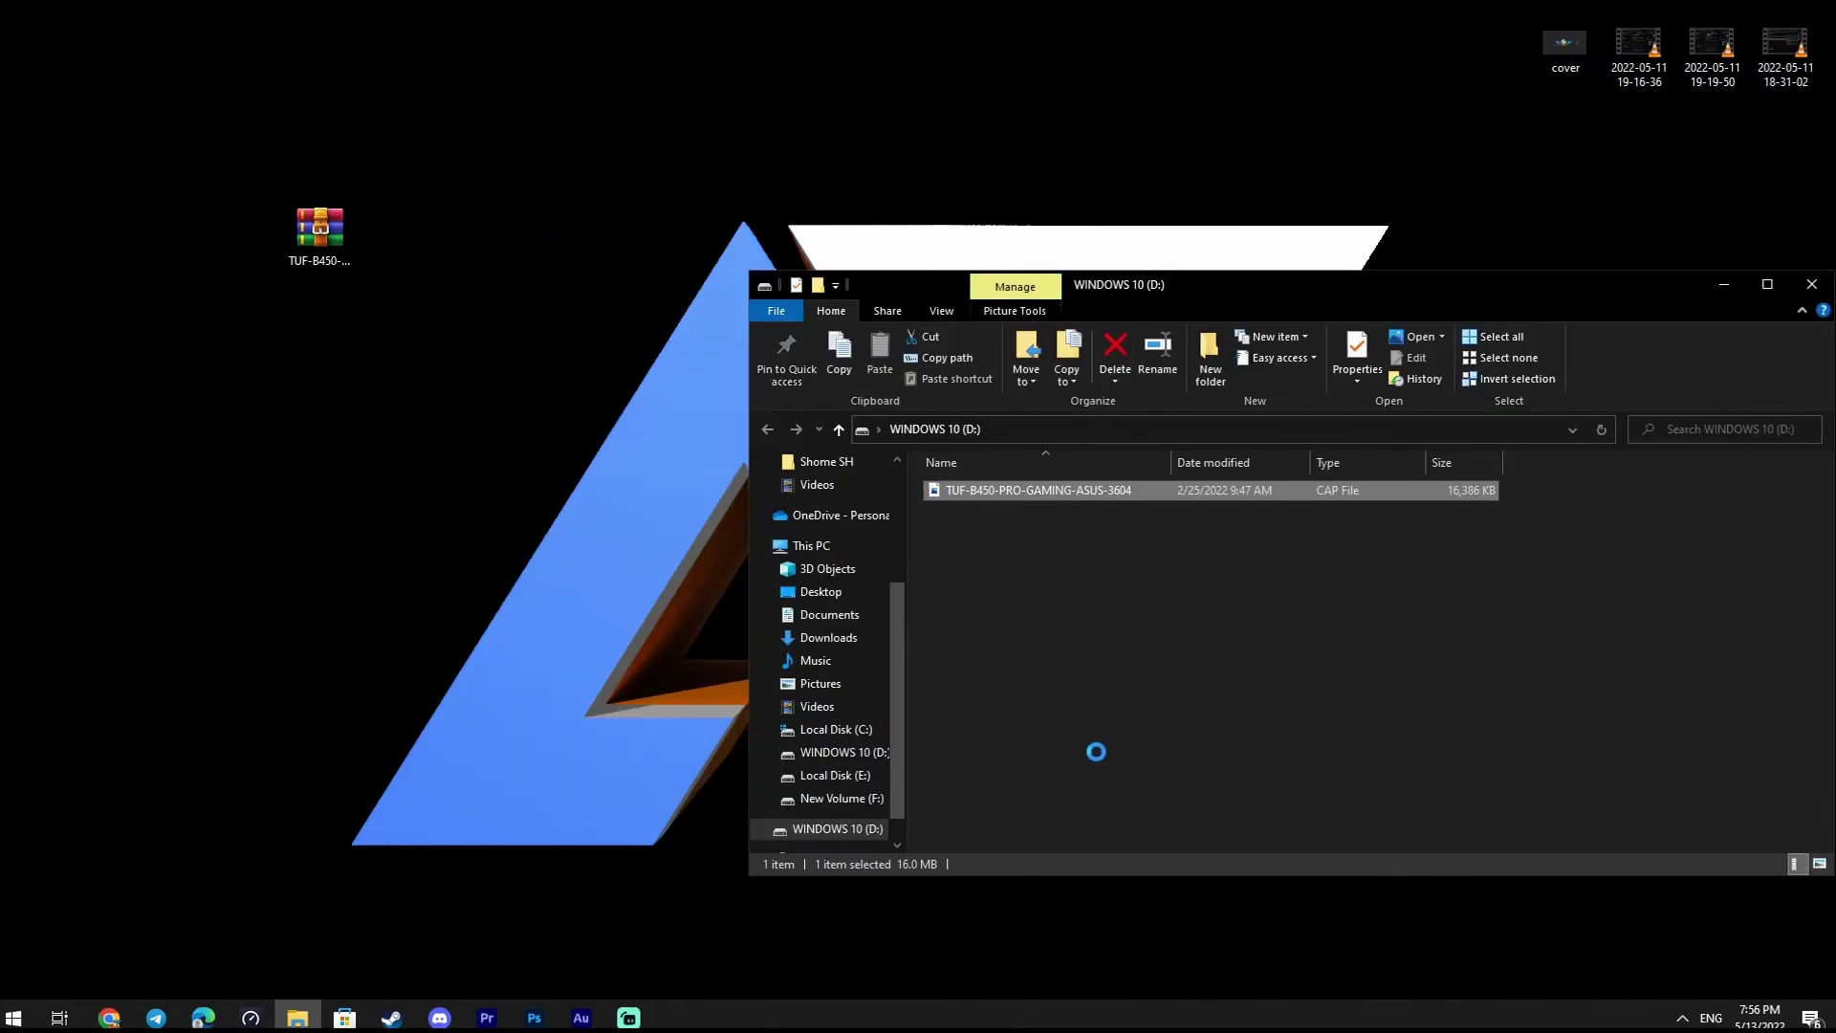
right_click(1062, 492)
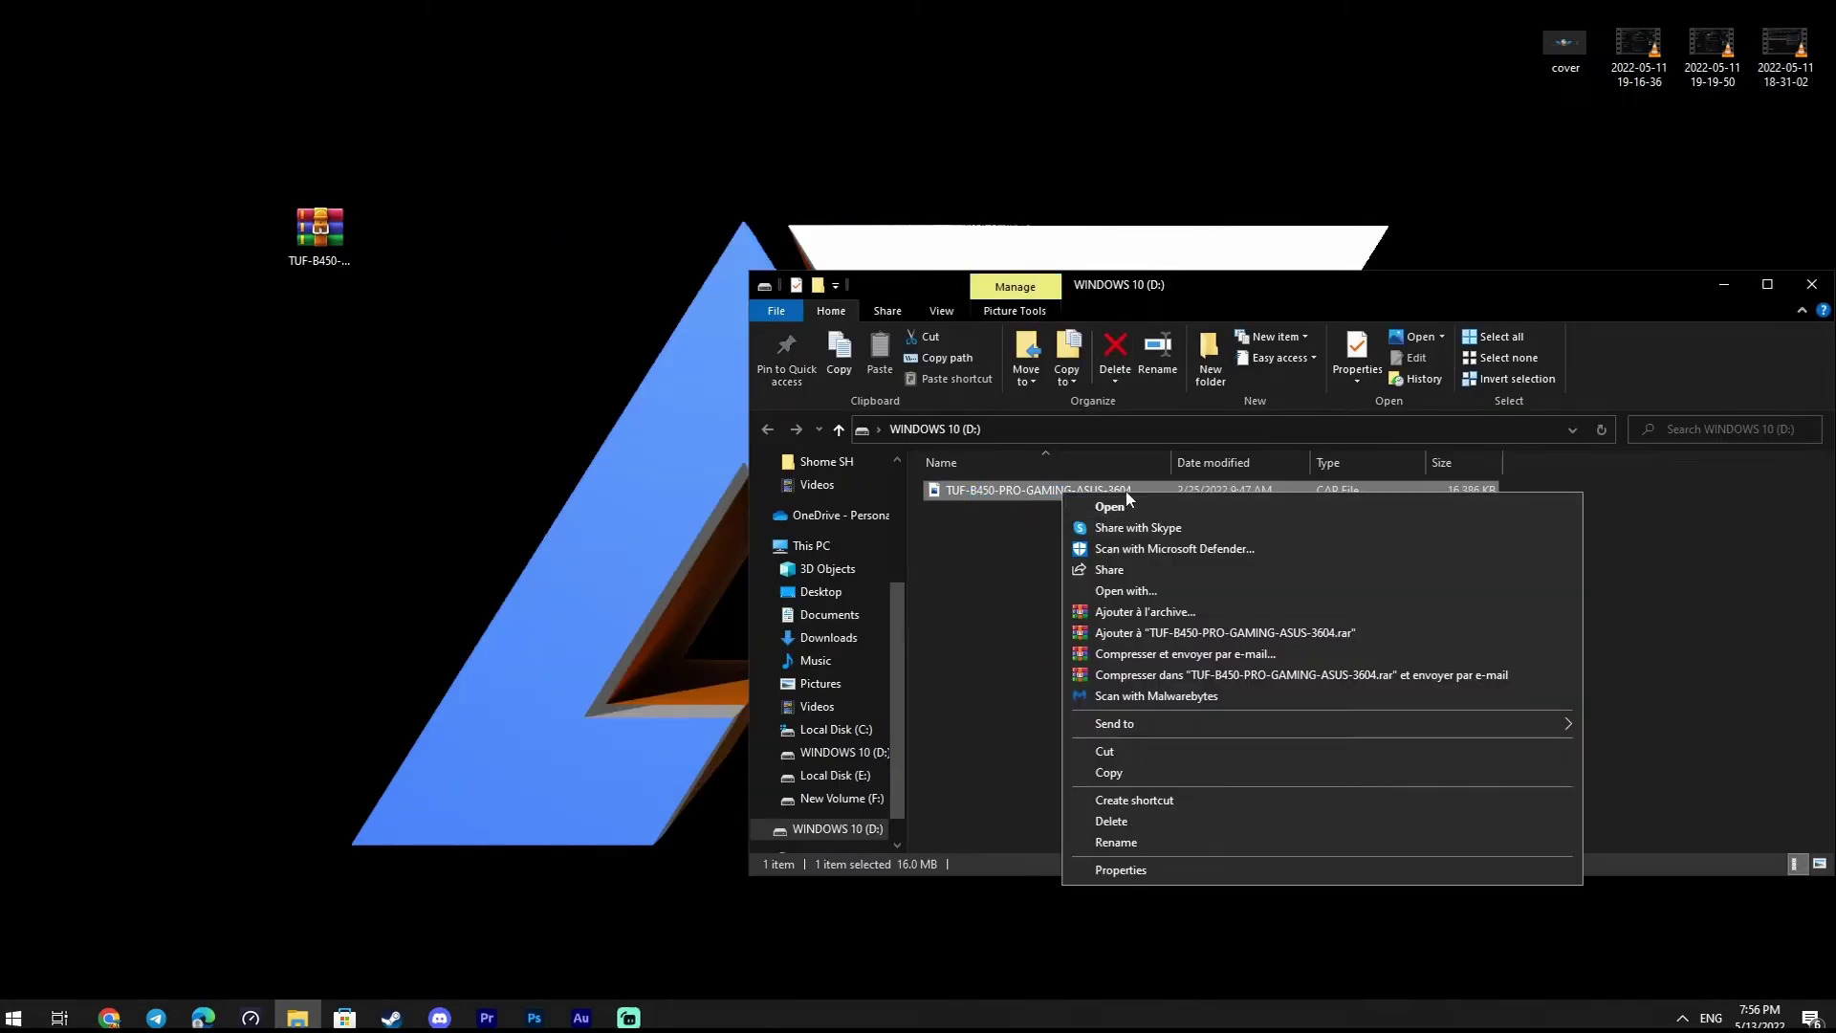
key(Escape)
right_click(1015, 496)
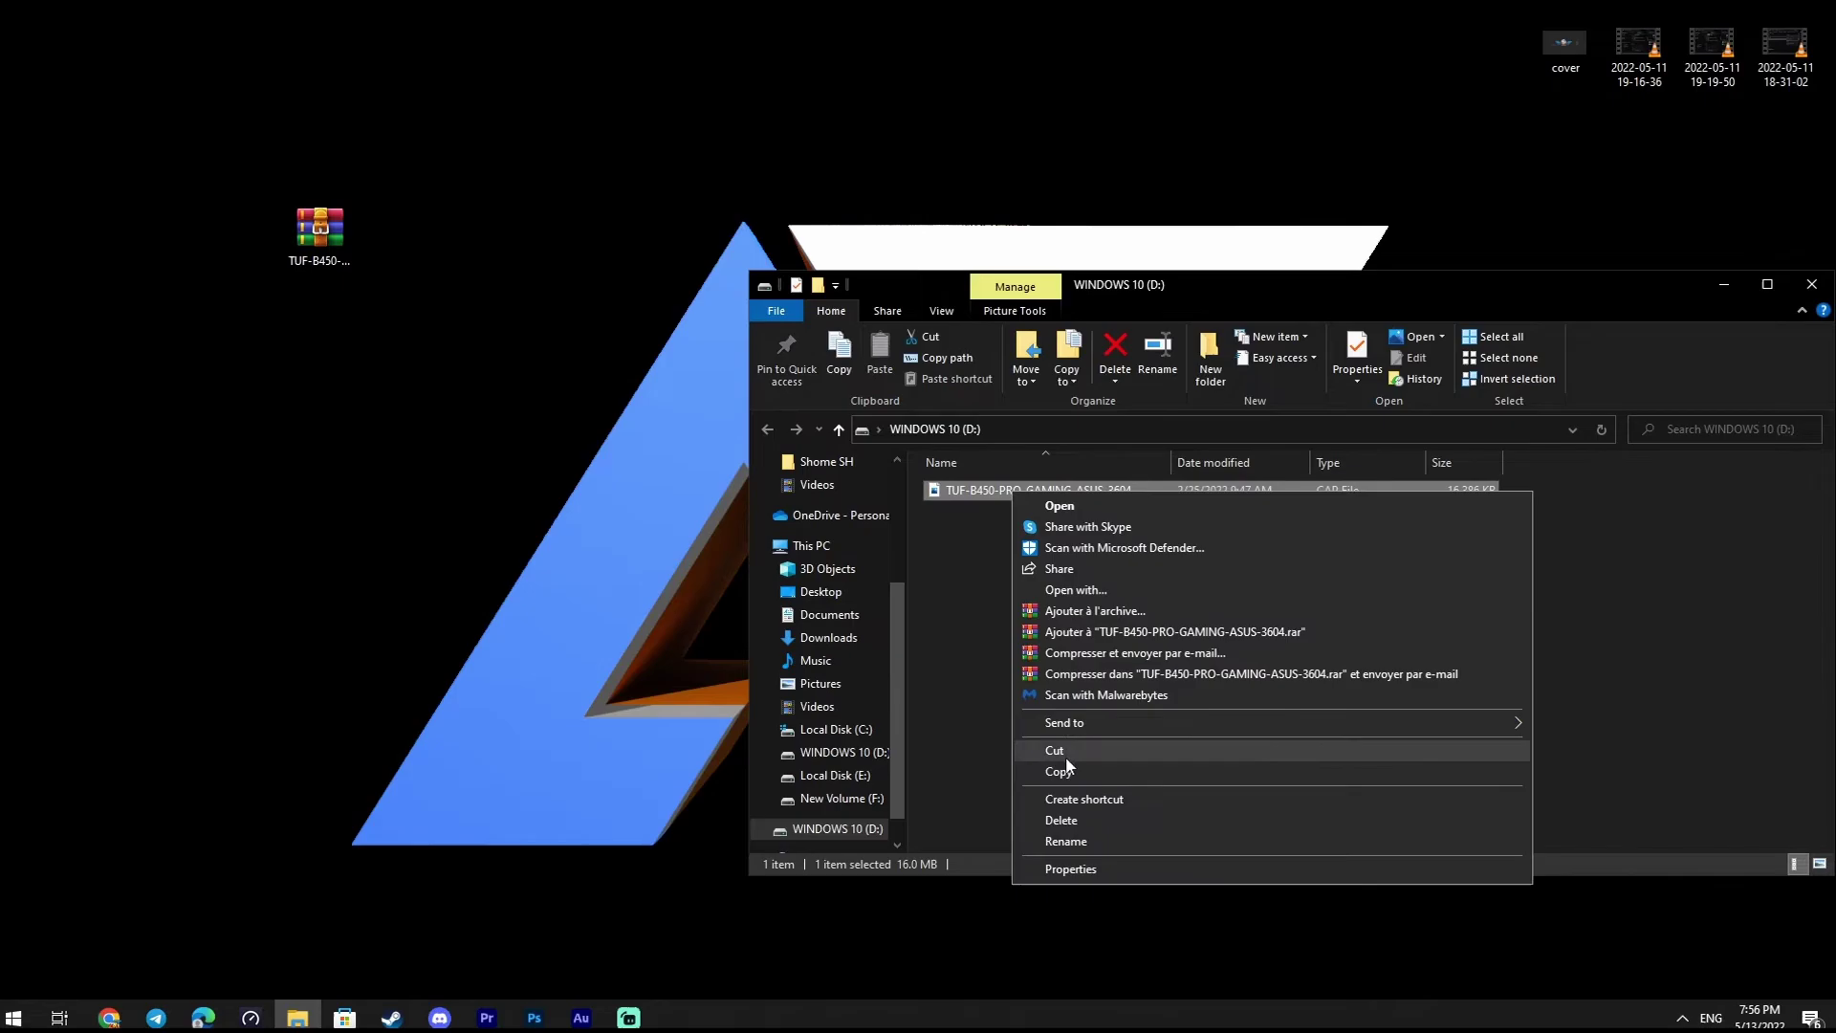
click(1073, 822)
click(996, 595)
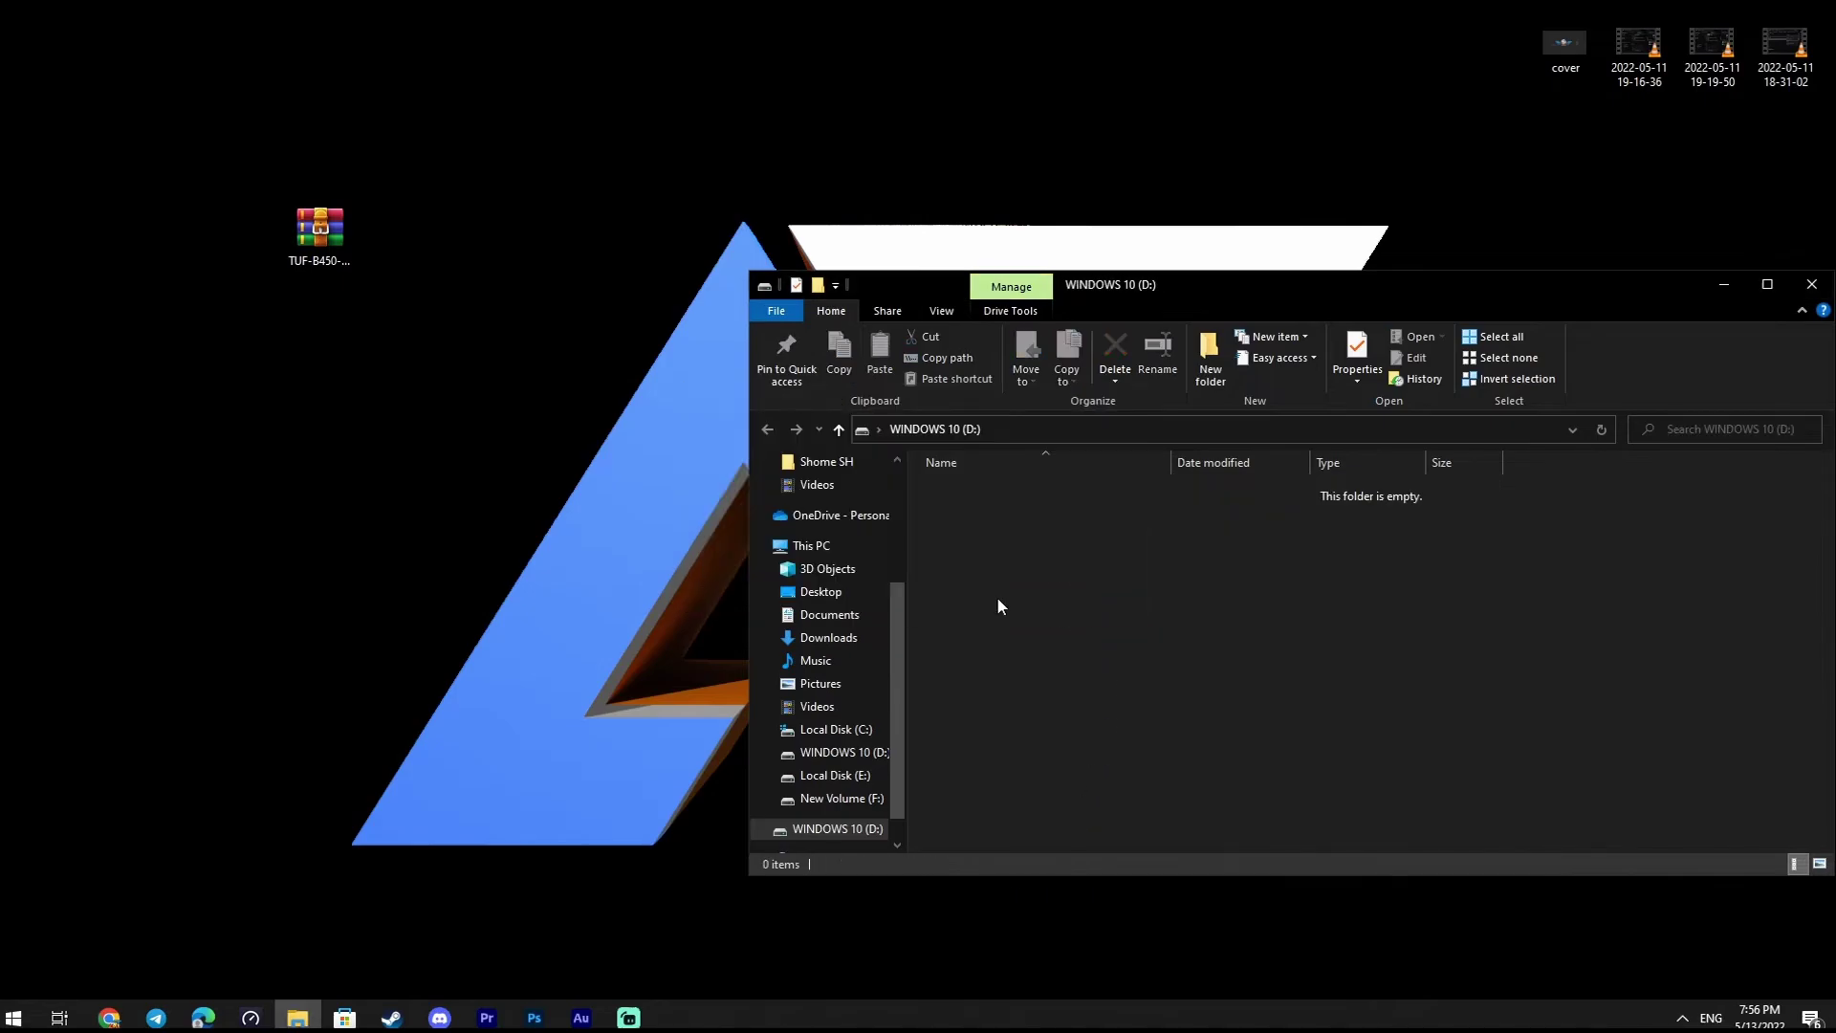
Open the downloaded 3802 BIOS archive in WinRAR, dismissing the licence prompt
click(318, 277)
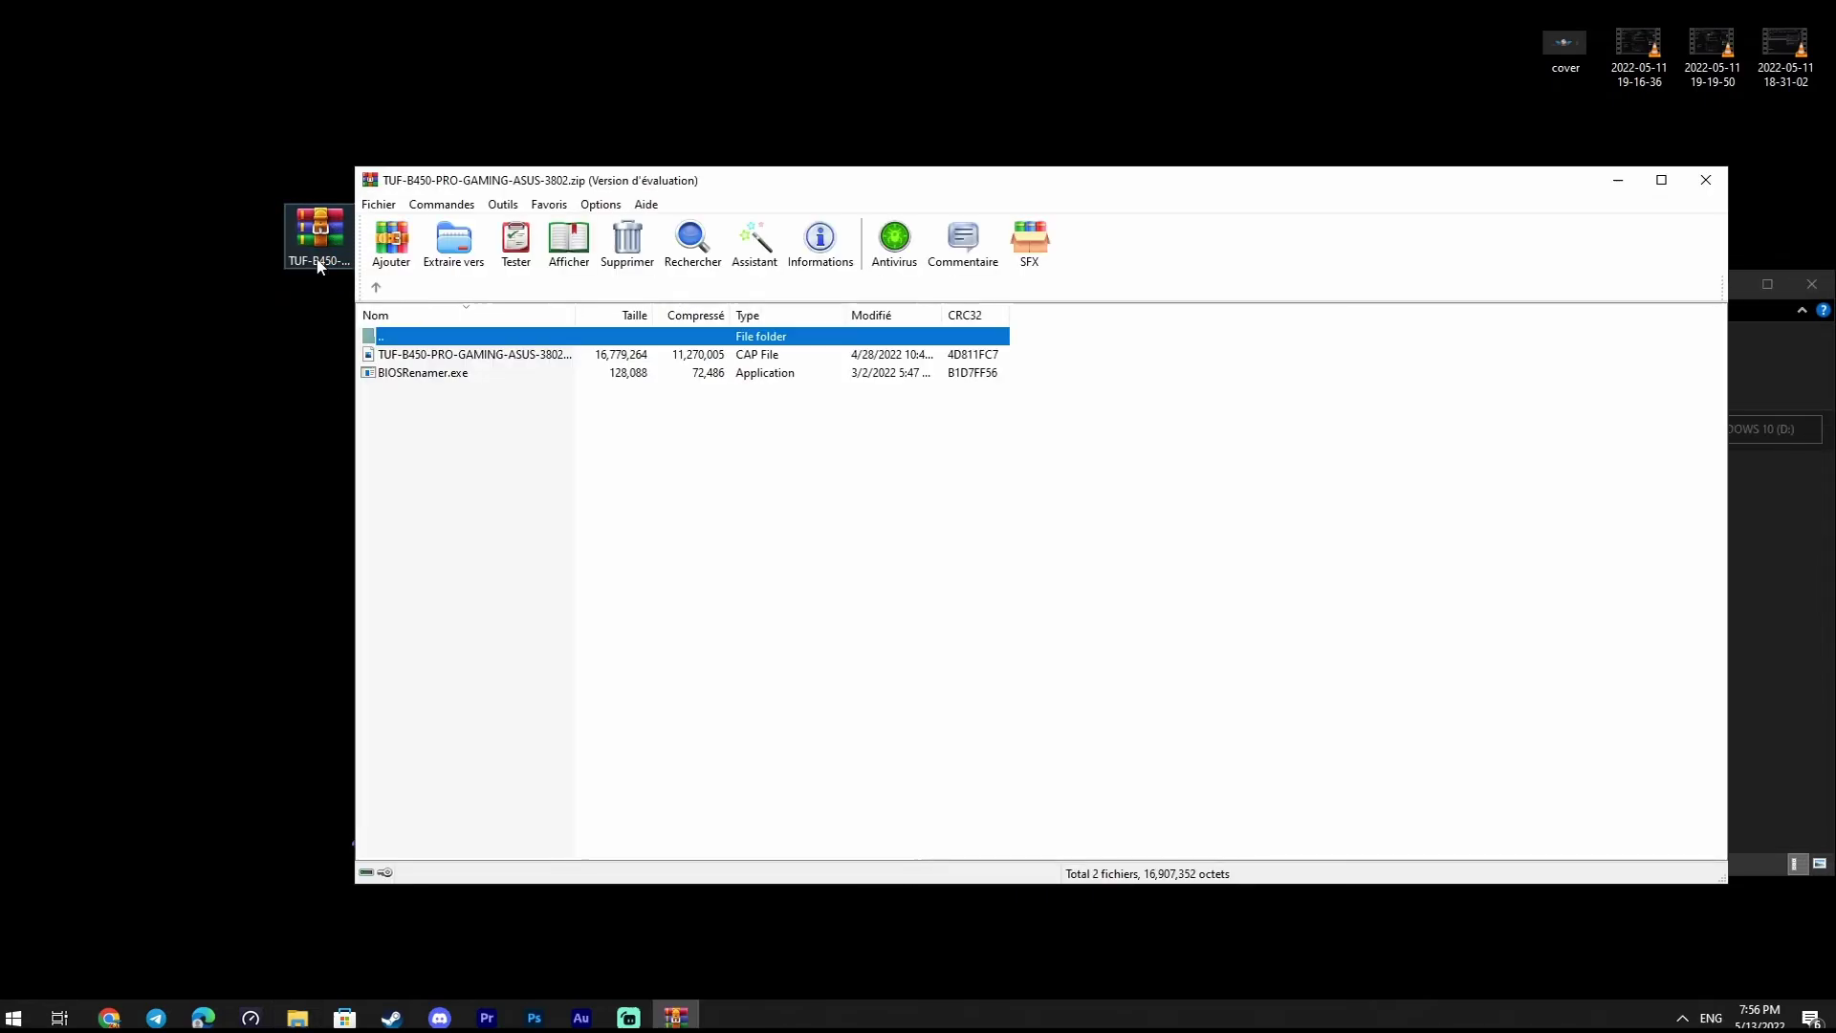
drag(674, 179, 262, 195)
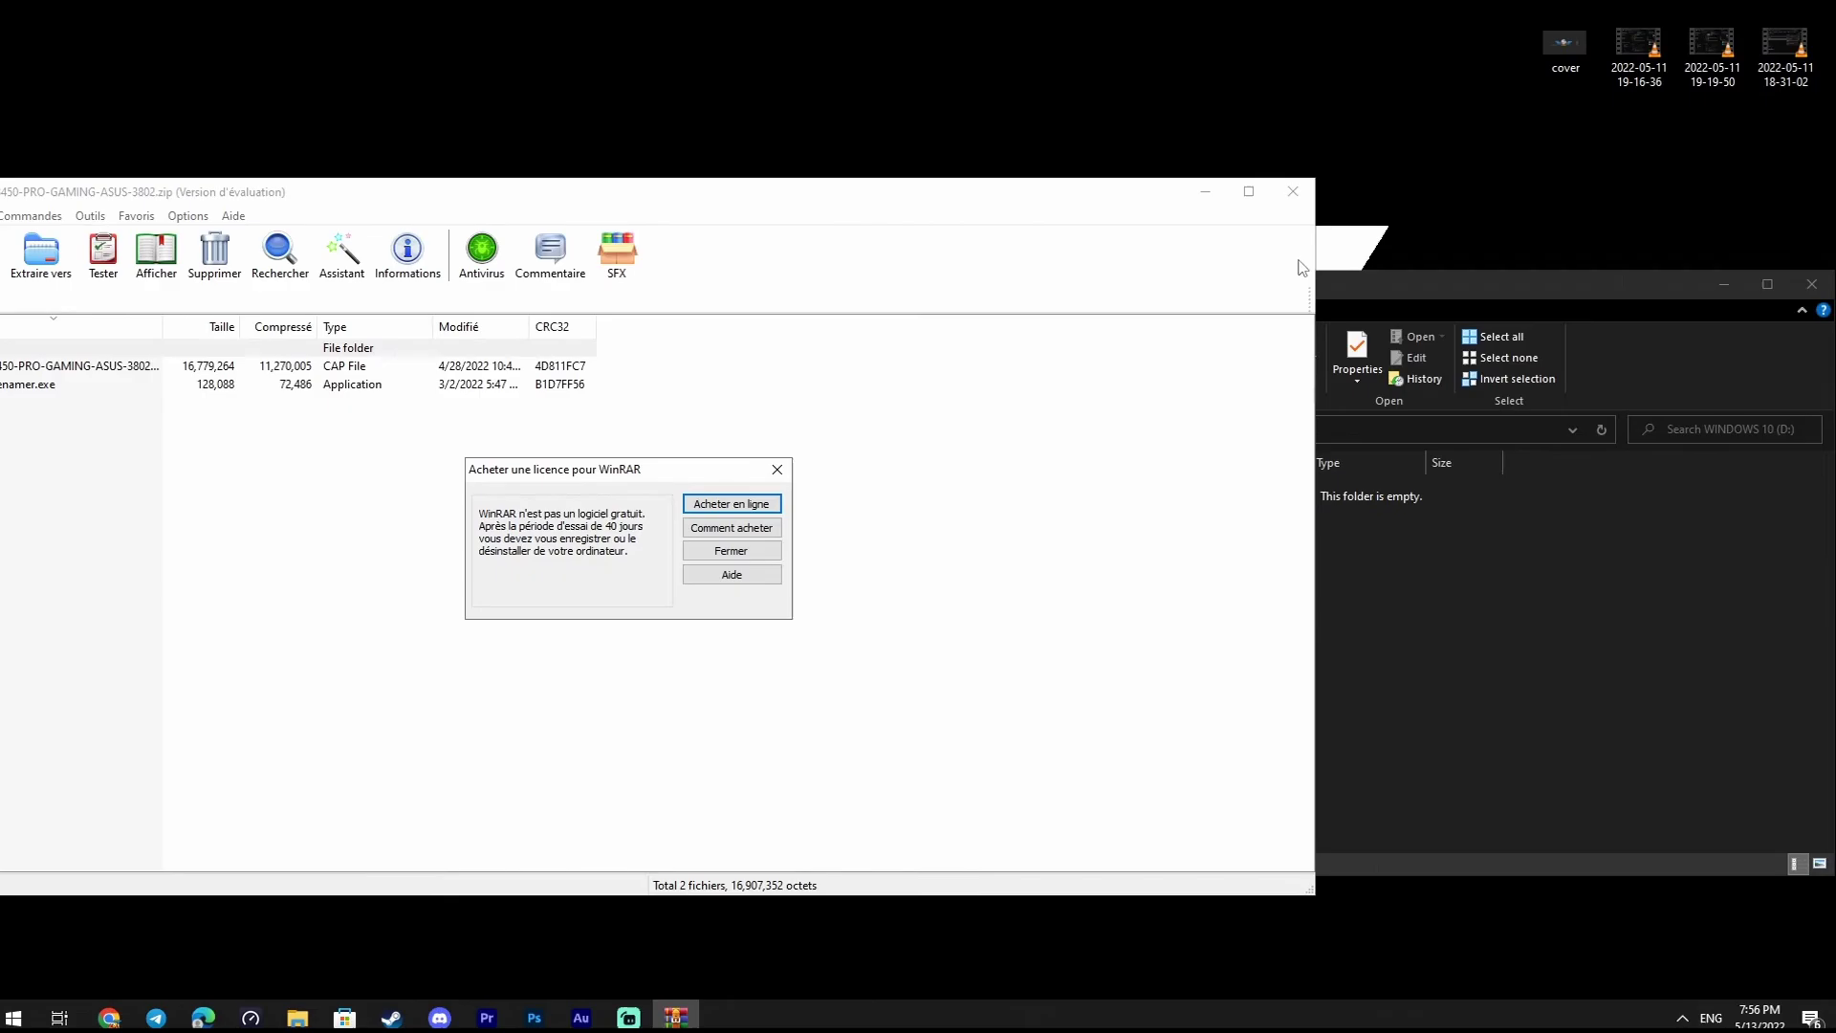
click(337, 578)
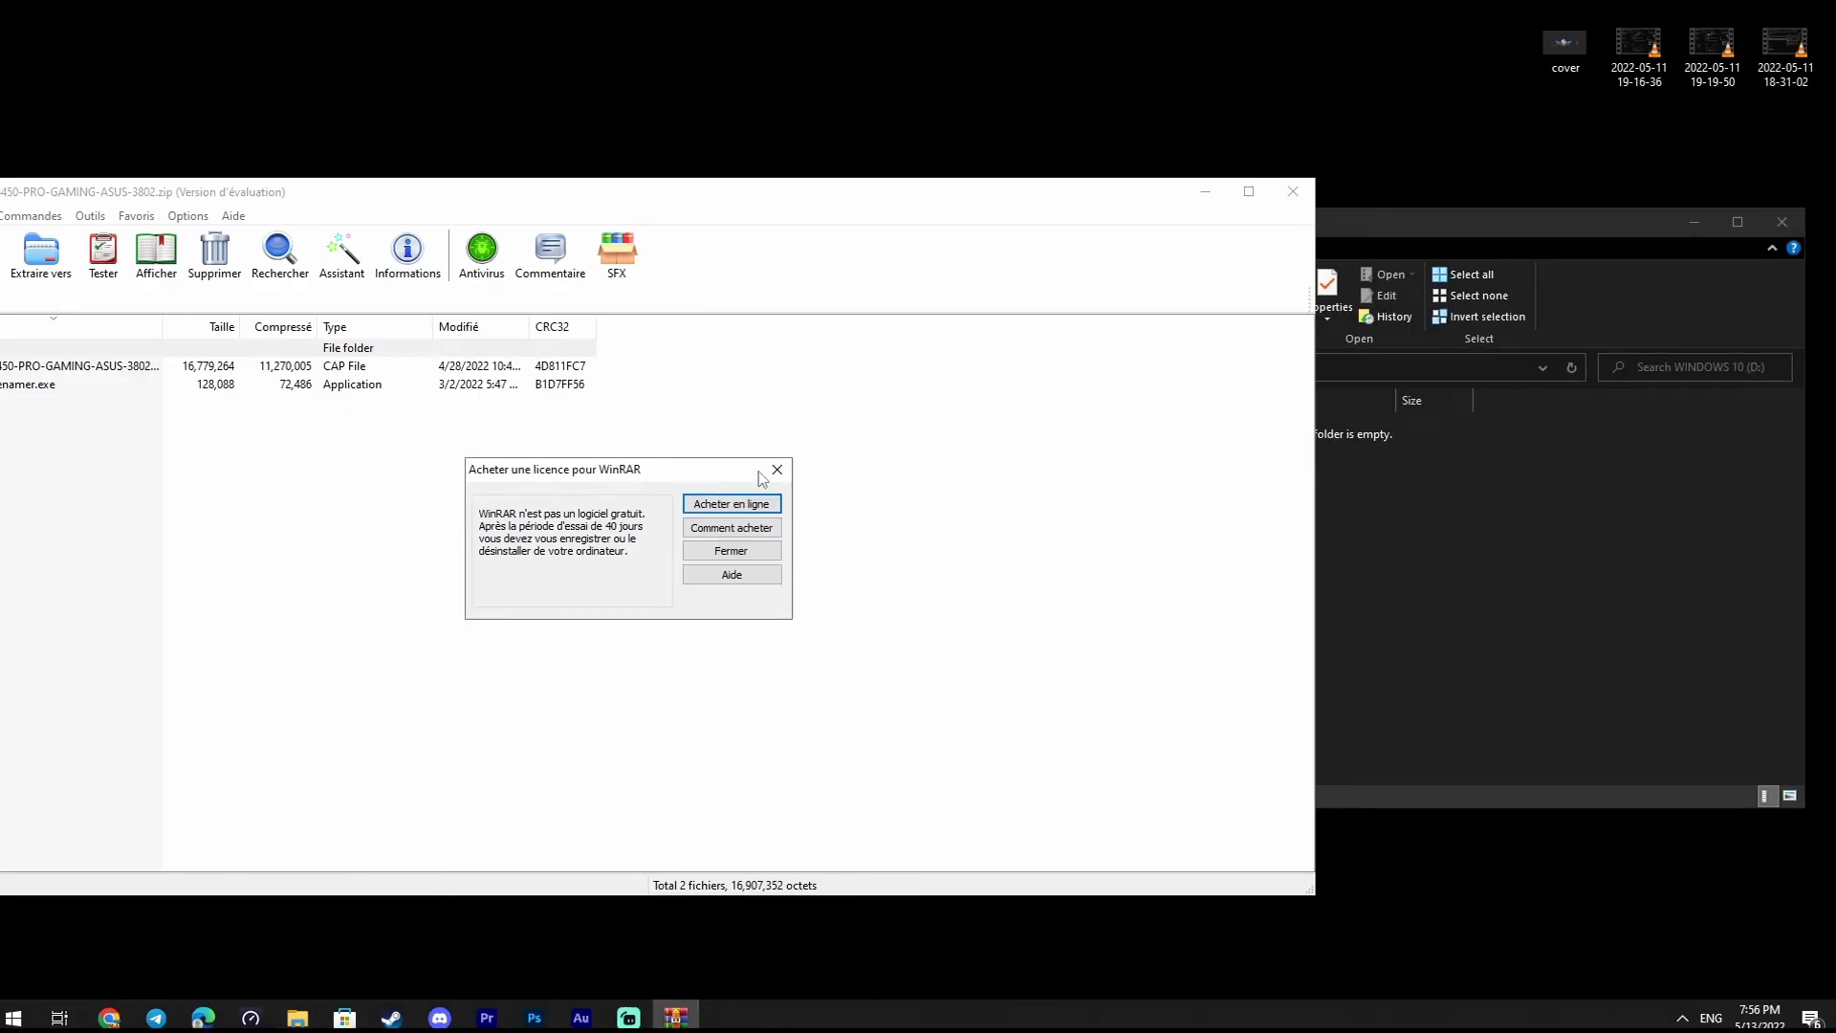
click(777, 469)
drag(361, 184, 622, 152)
Extract the 3802 CAP file from the archive onto the WINDOWS 10 (D:) drive
click(238, 335)
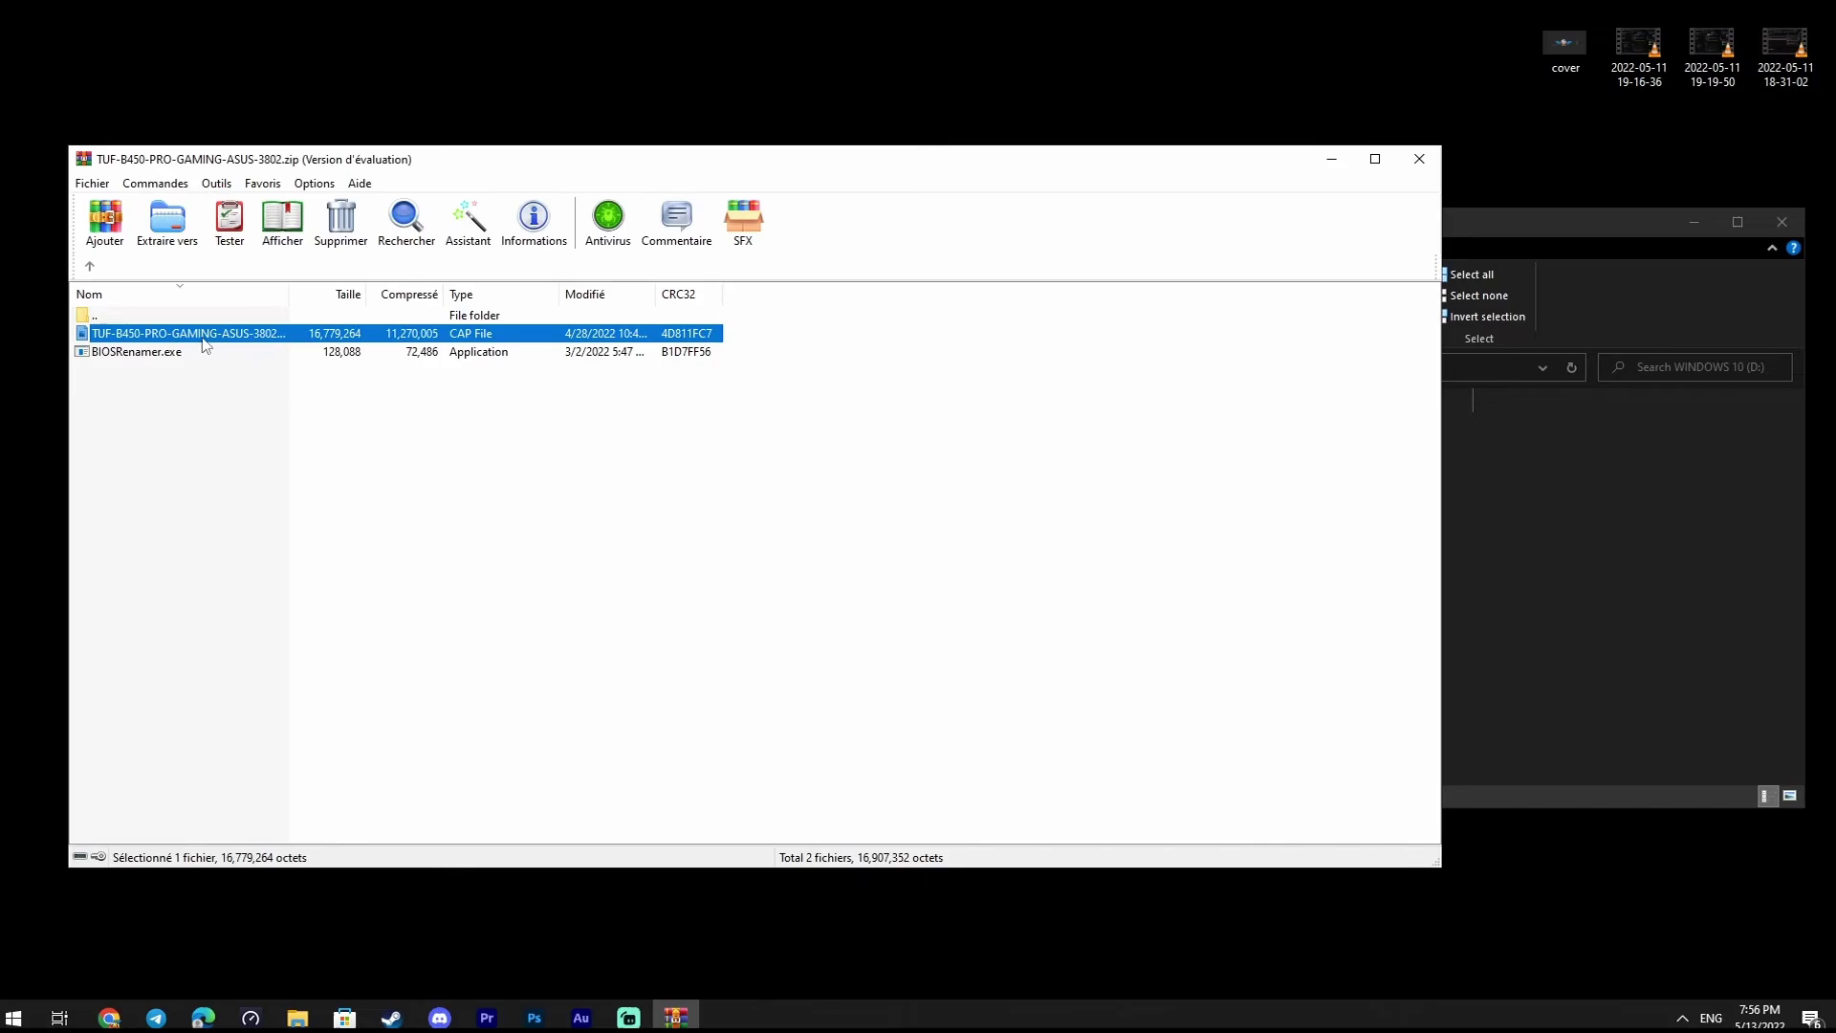
drag(124, 340, 255, 341)
drag(1563, 549, 1578, 569)
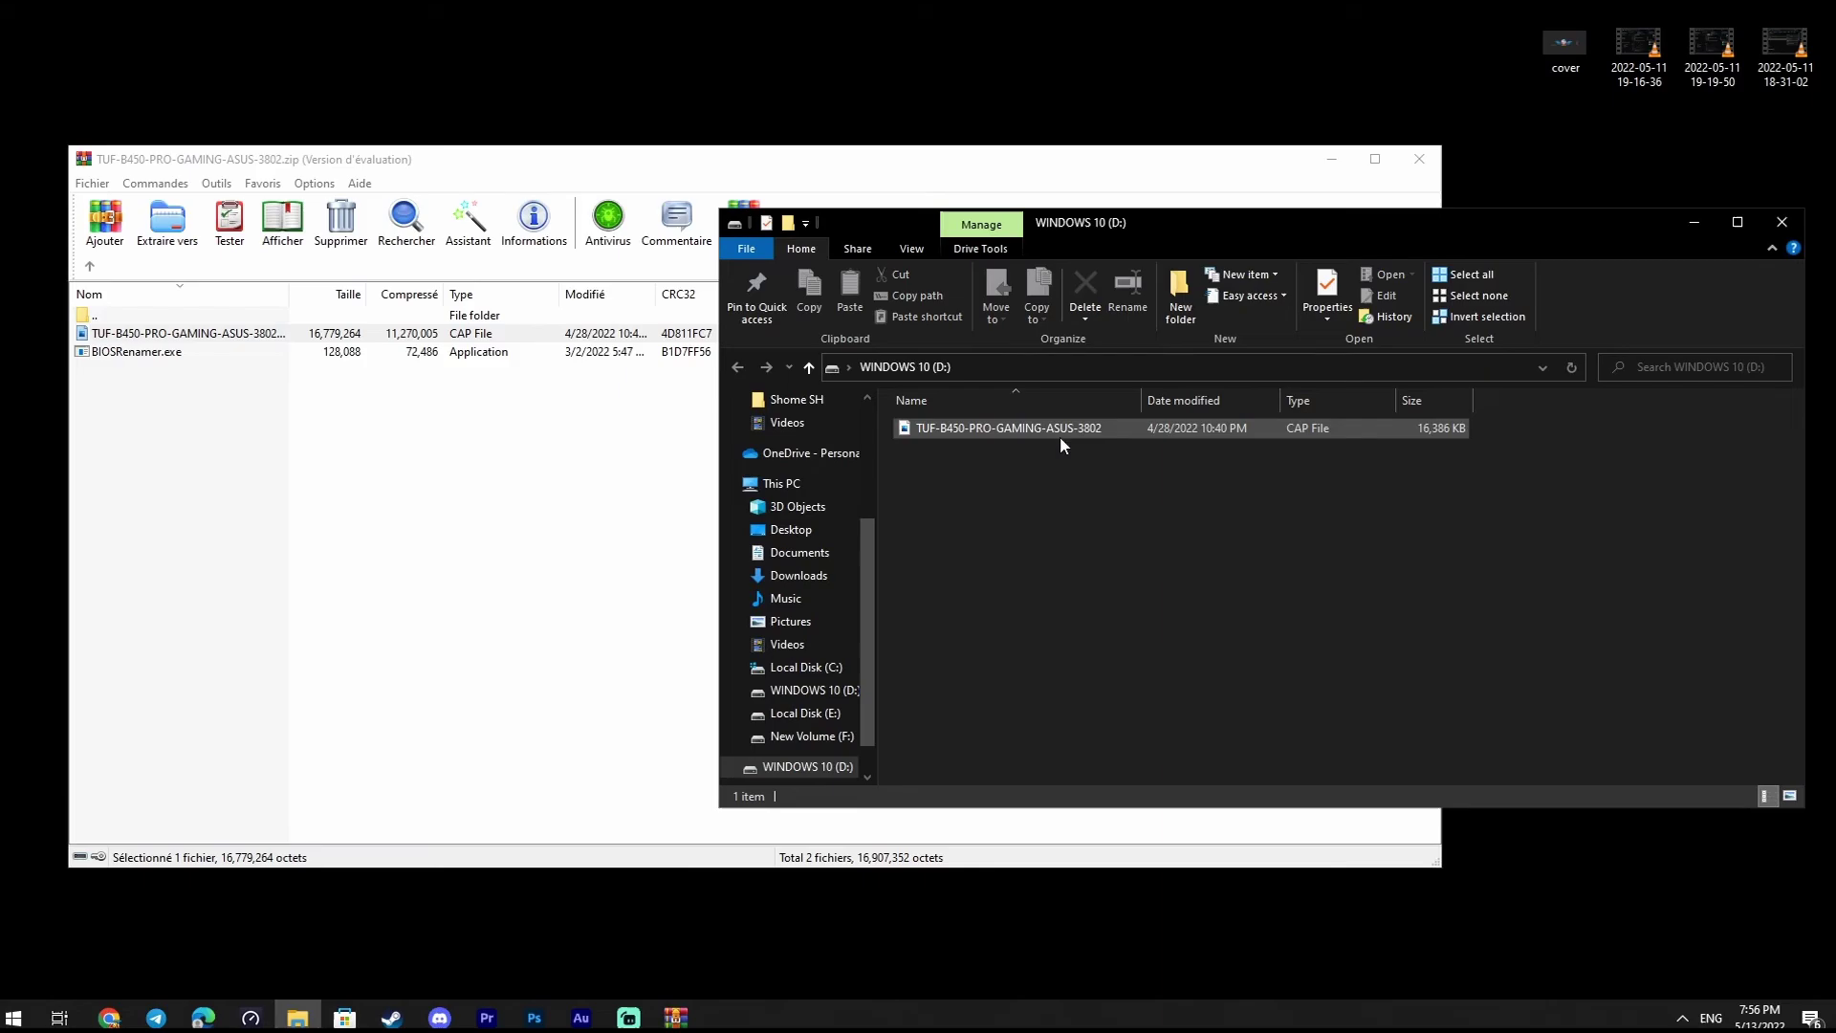
Close the WinRAR window and the D: drive window
click(1420, 159)
drag(1367, 221, 1009, 226)
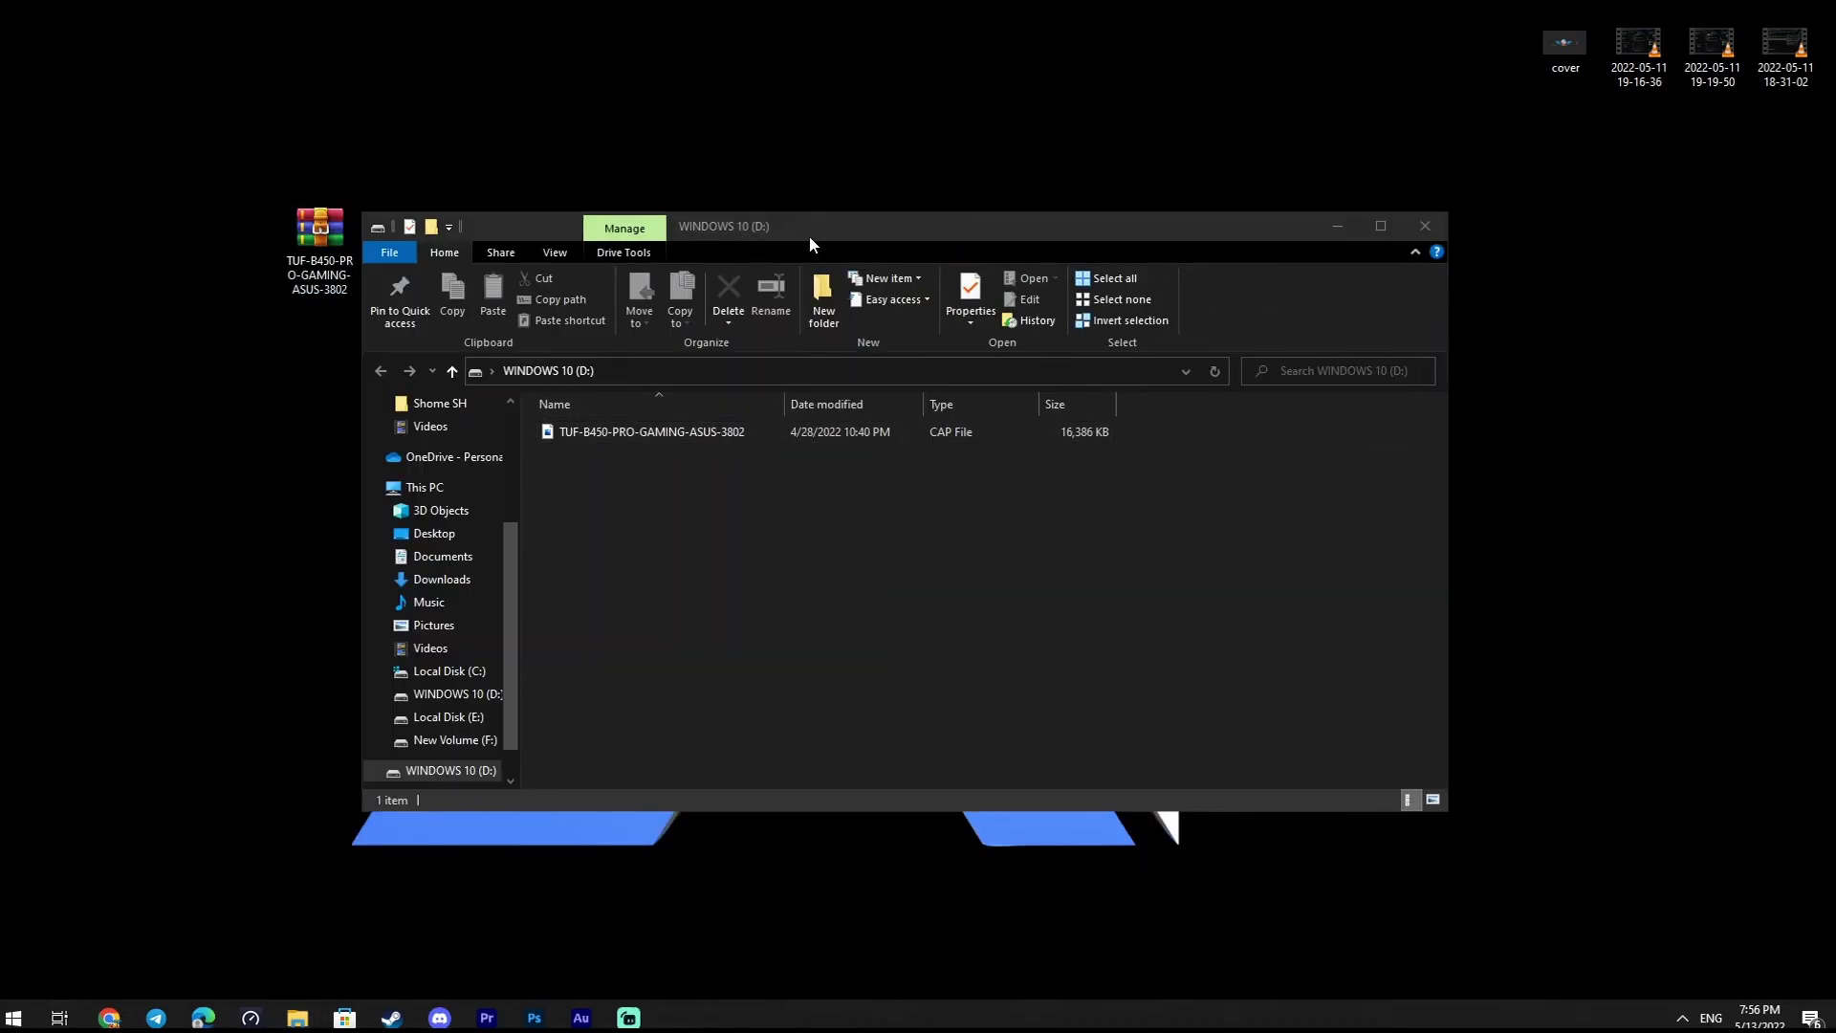
drag(809, 235, 929, 254)
click(1553, 248)
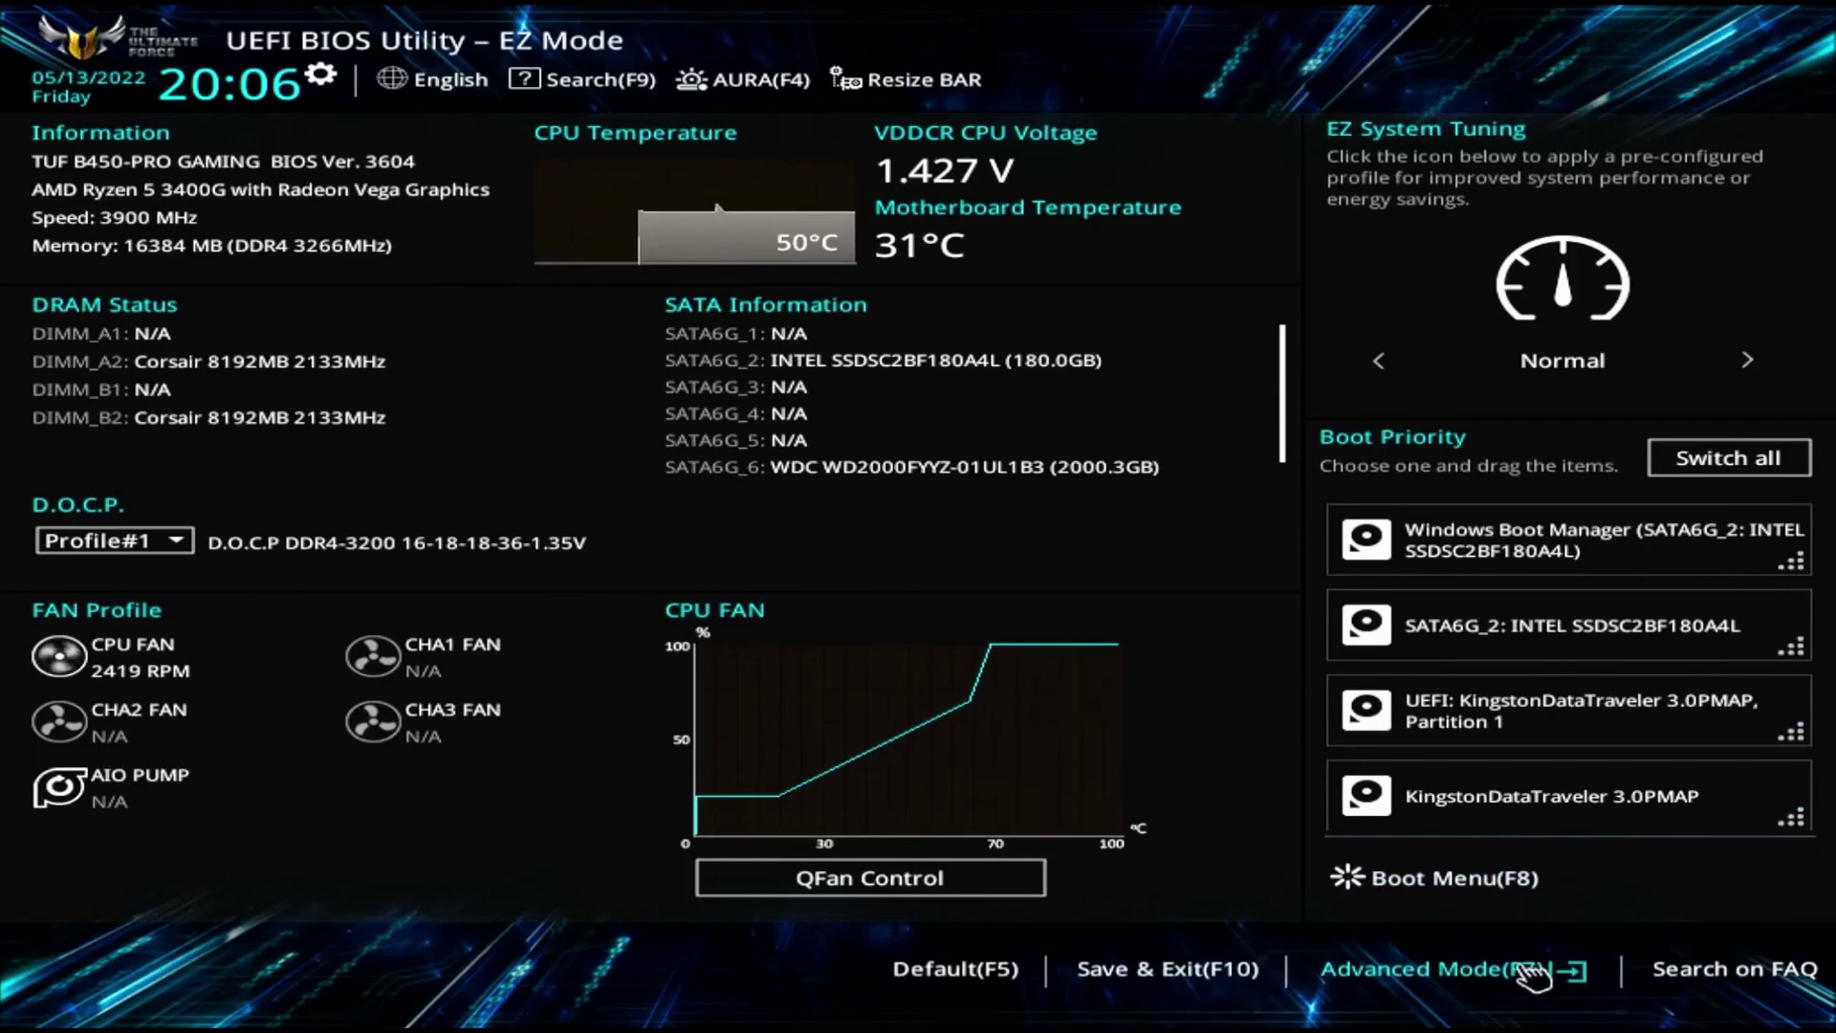
Switch to Advanced Mode and launch ASUS EZ Flash 3 Utility from the Tool tab
click(1554, 969)
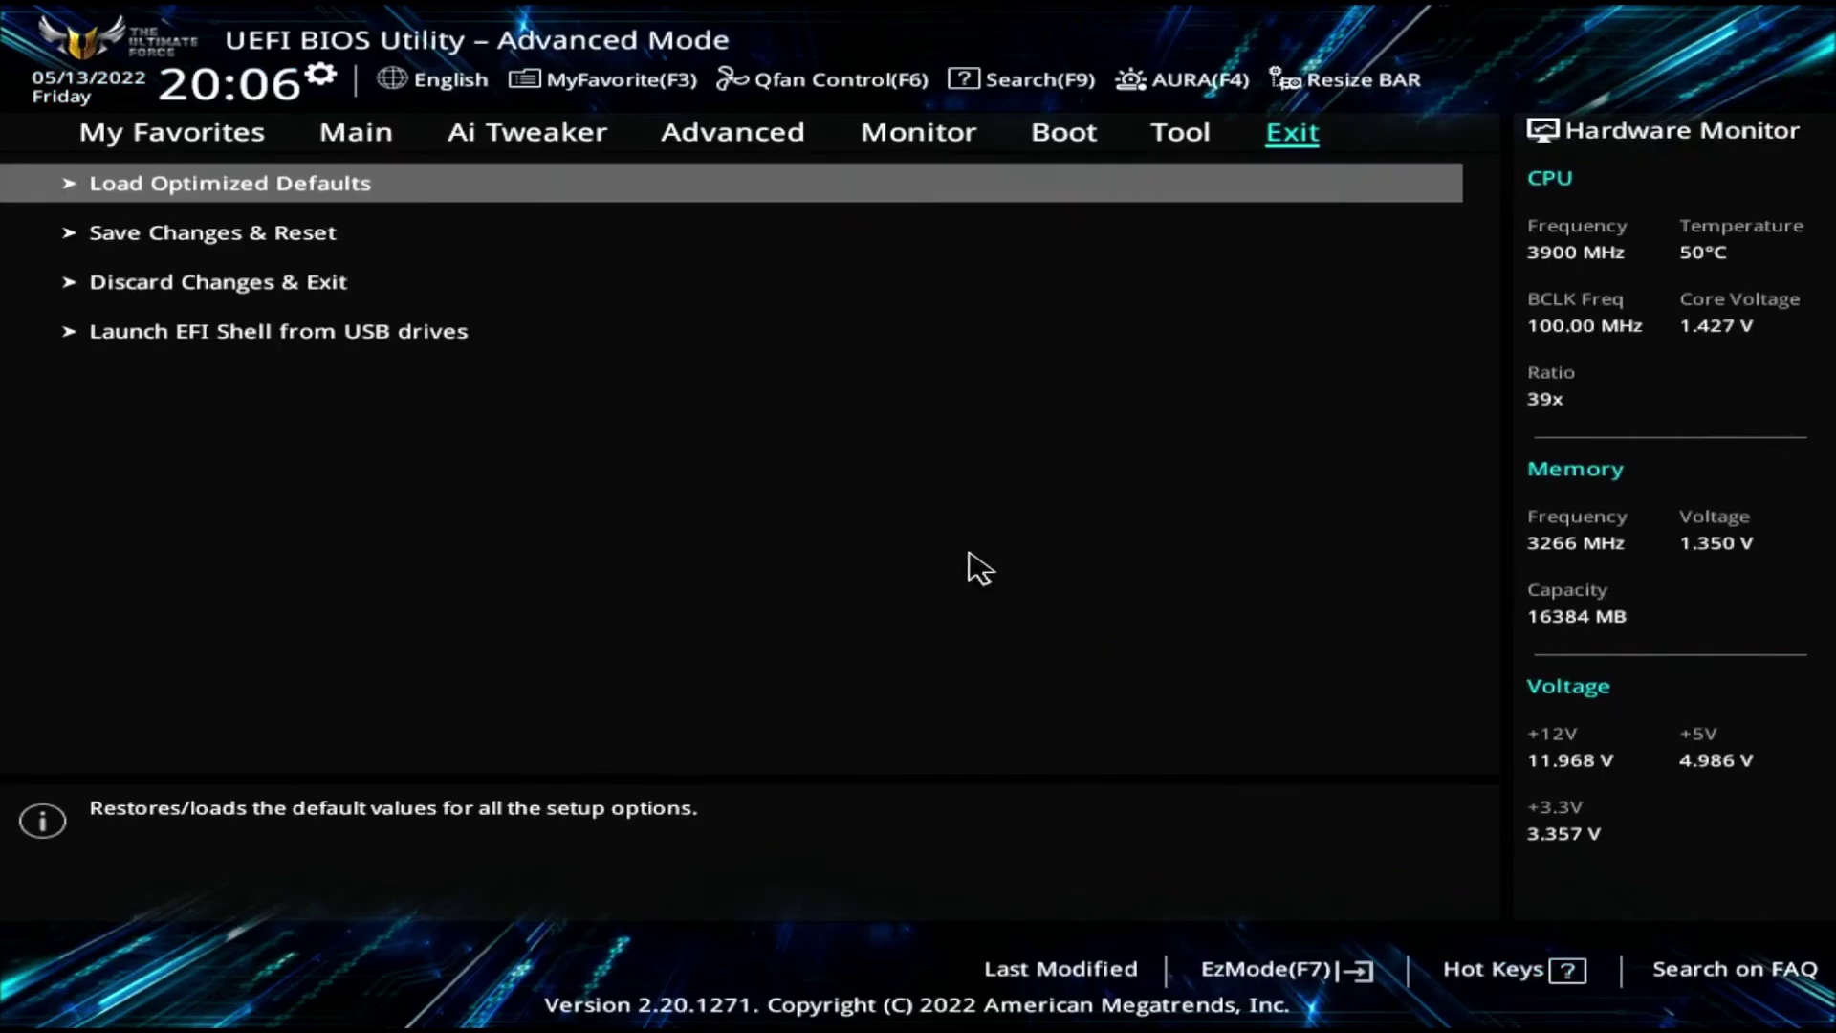
click(1208, 143)
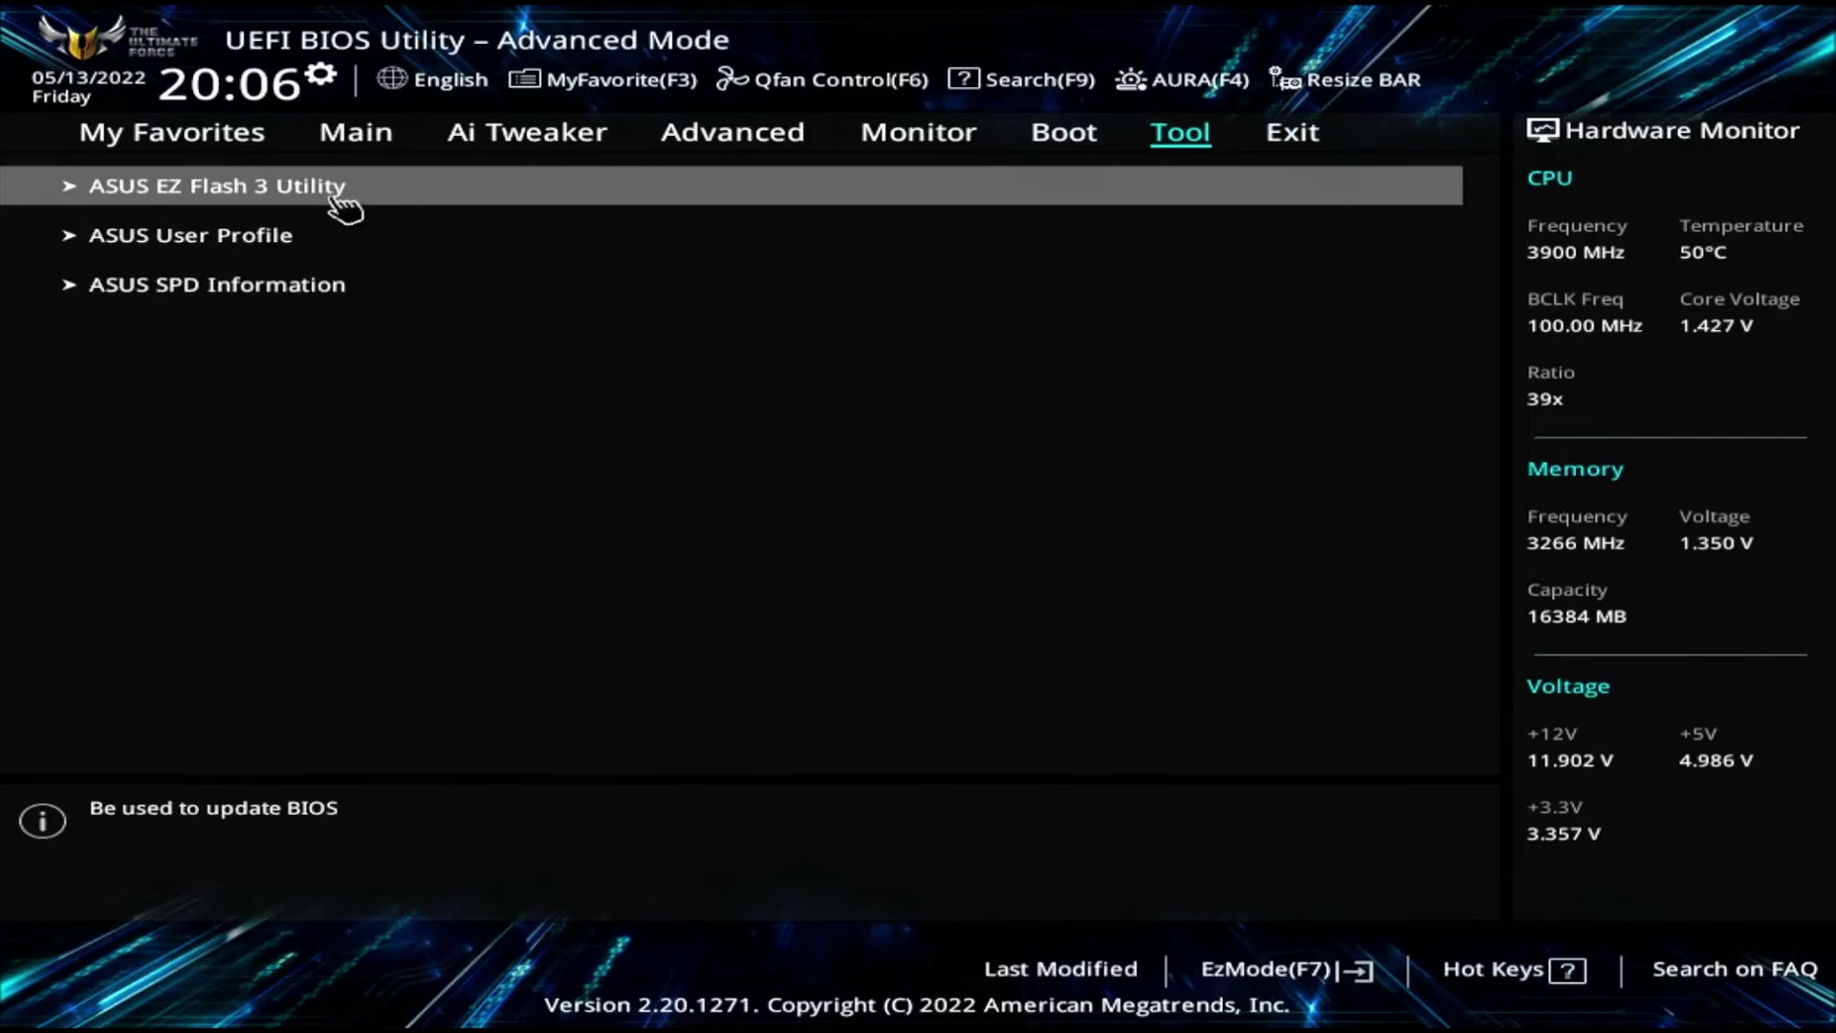
click(170, 197)
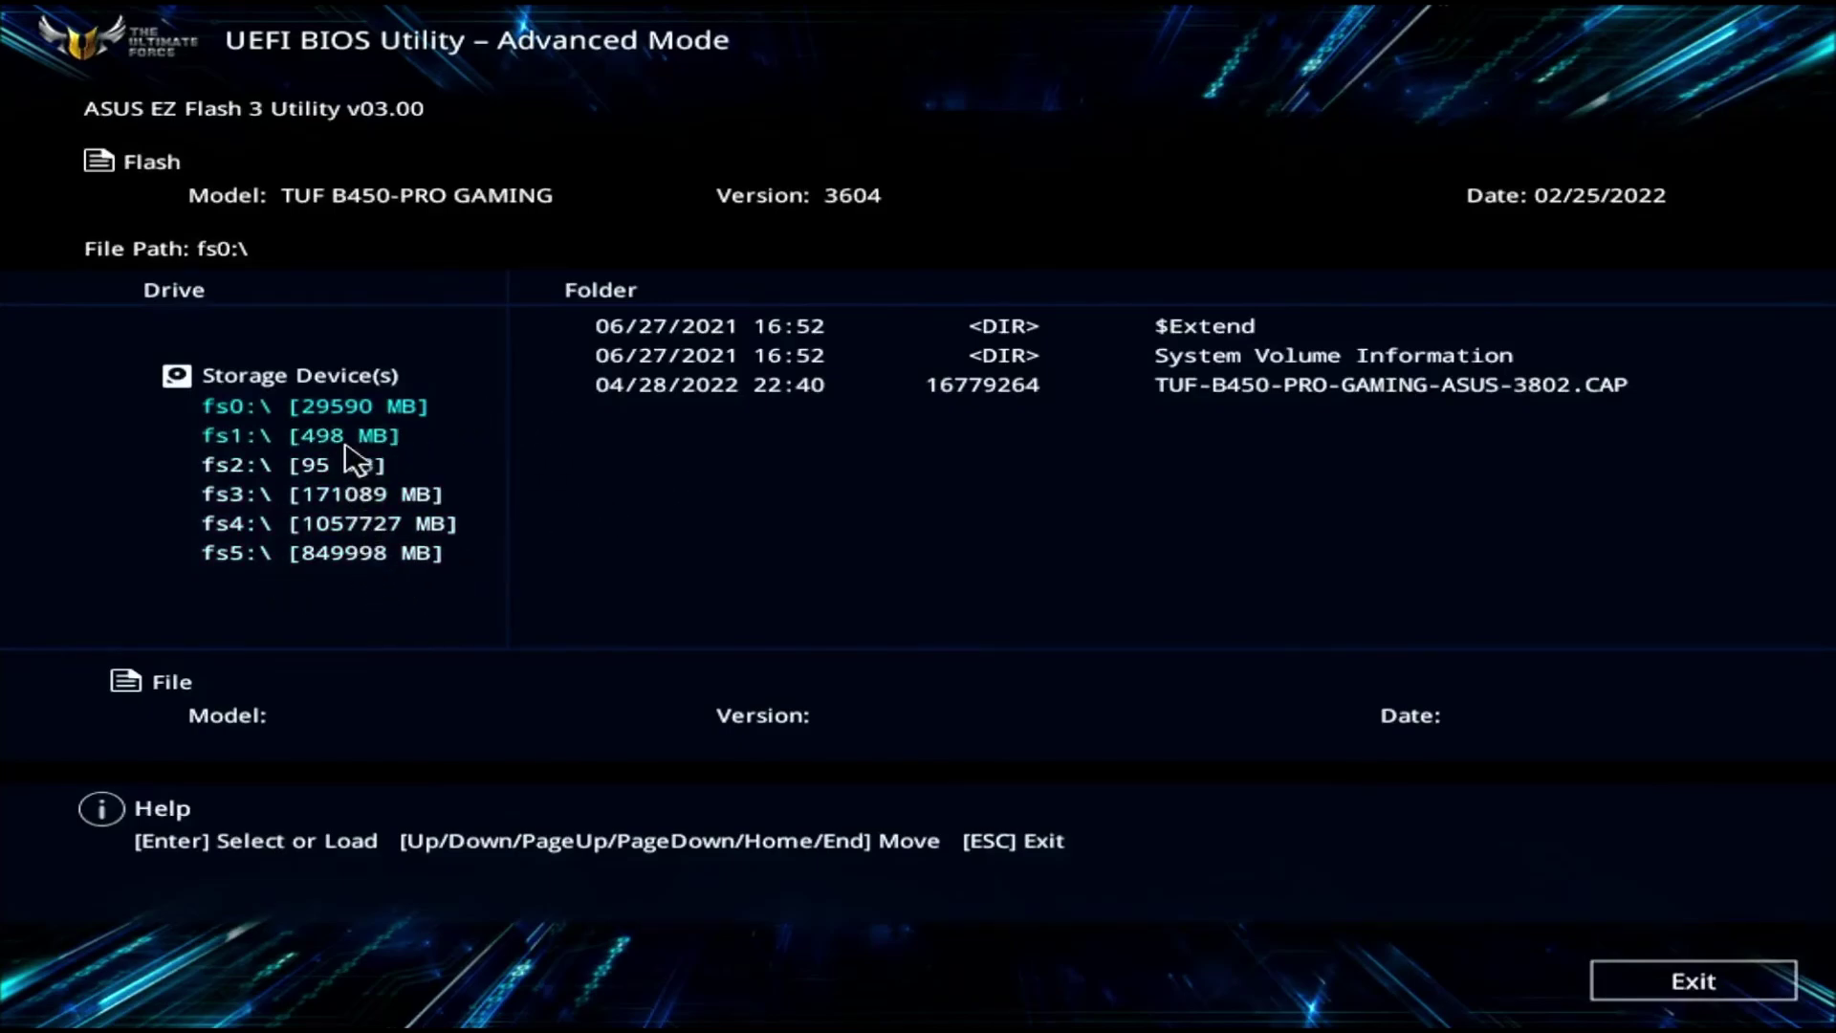
Flash TUF-B450-PRO-GAMING-ASUS-3802.CAP from fs0, accepting the Bitlocker, read-file and update prompts
click(322, 416)
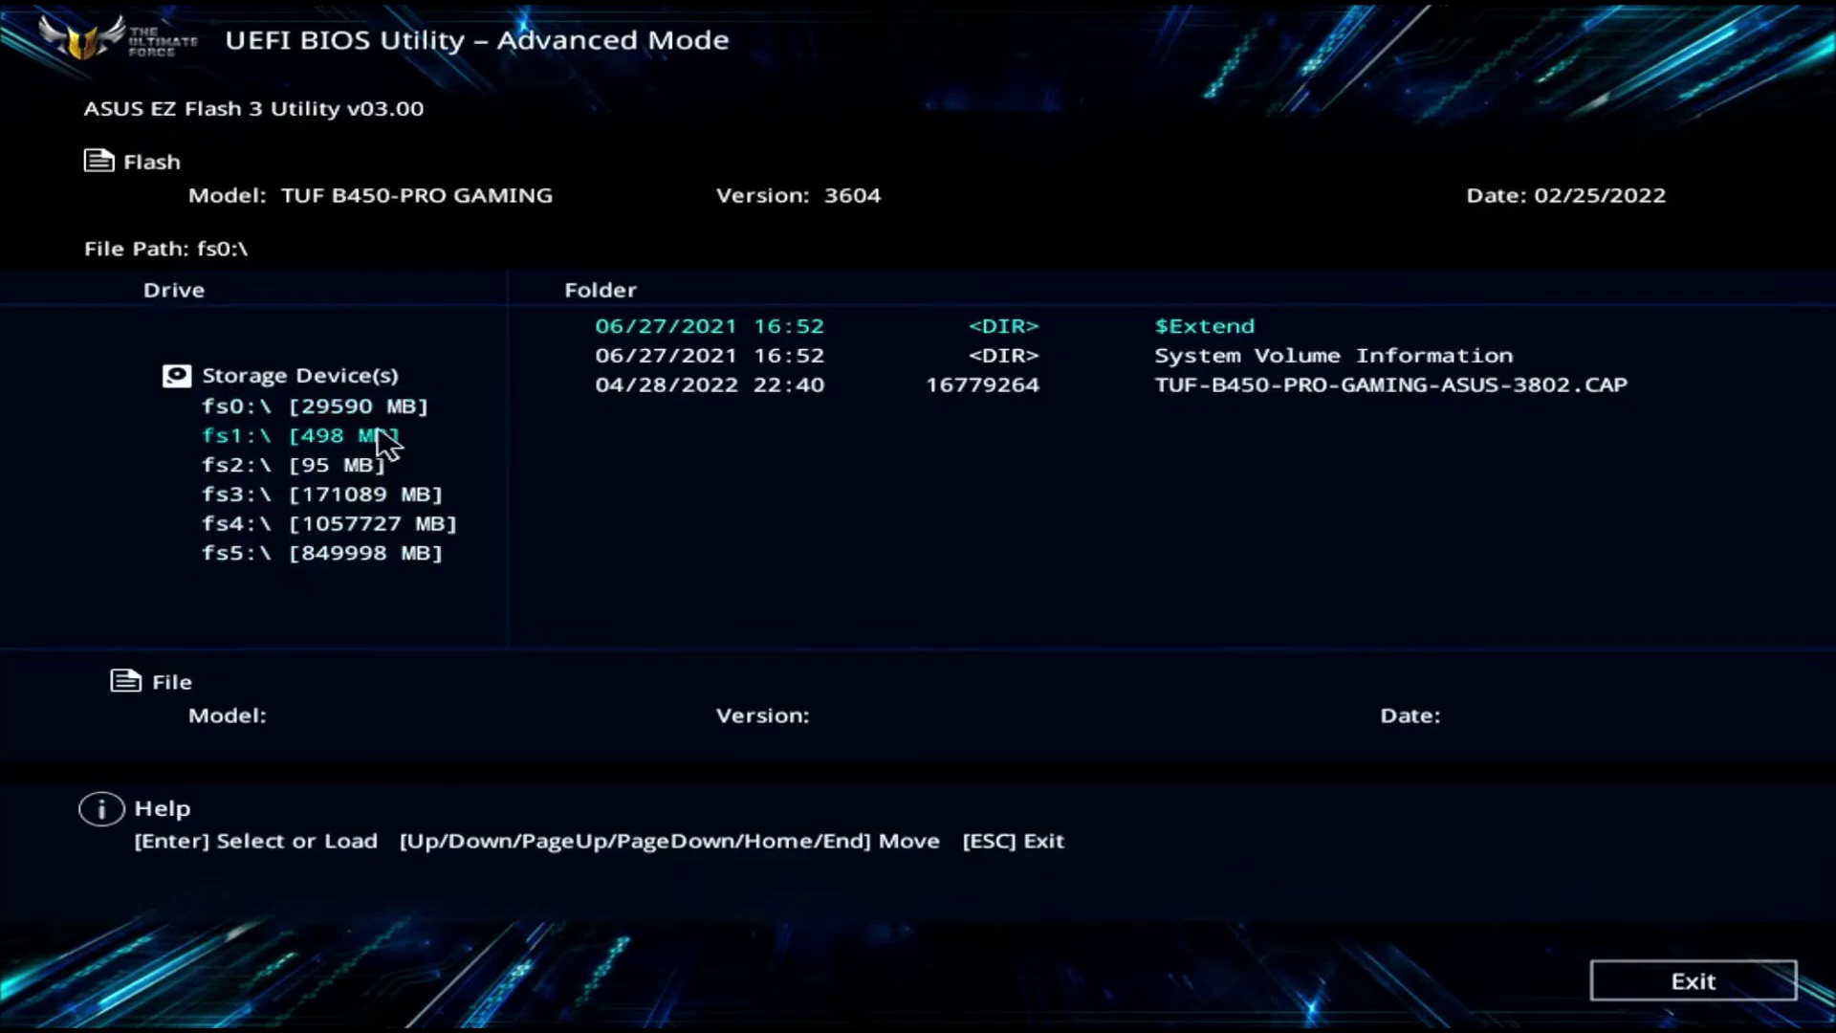
click(1565, 392)
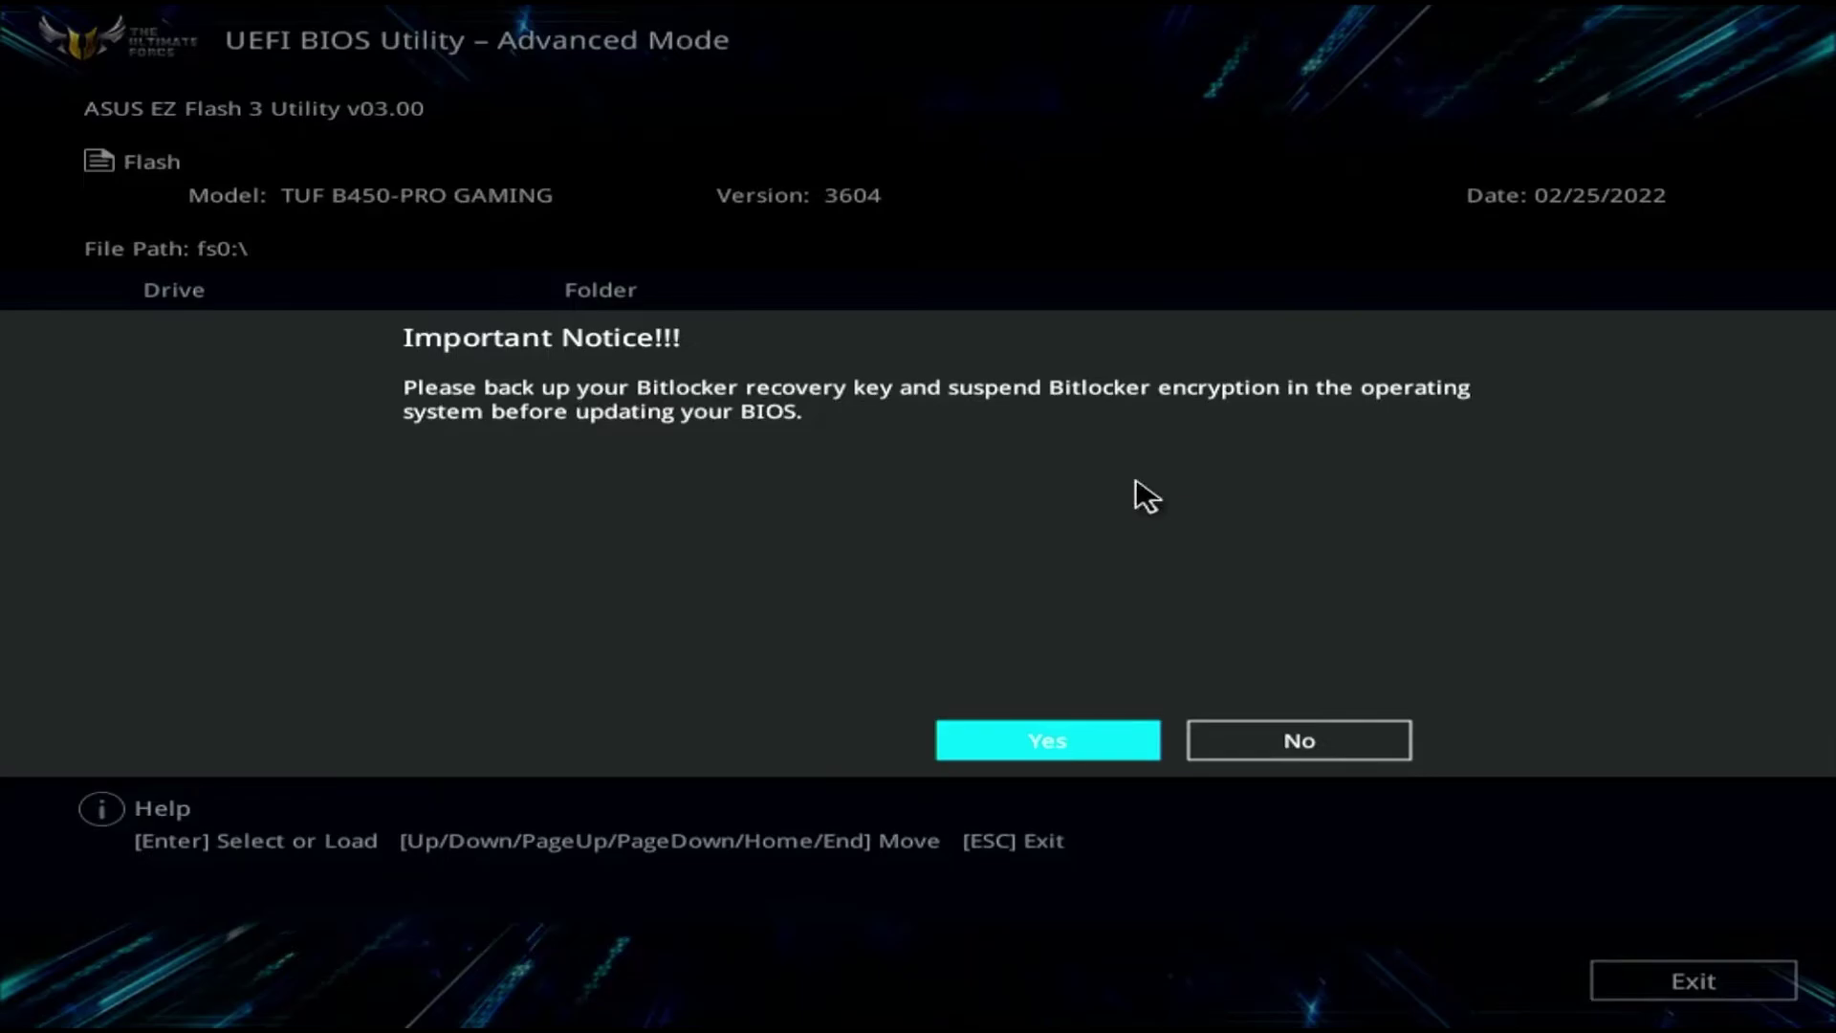
click(1096, 758)
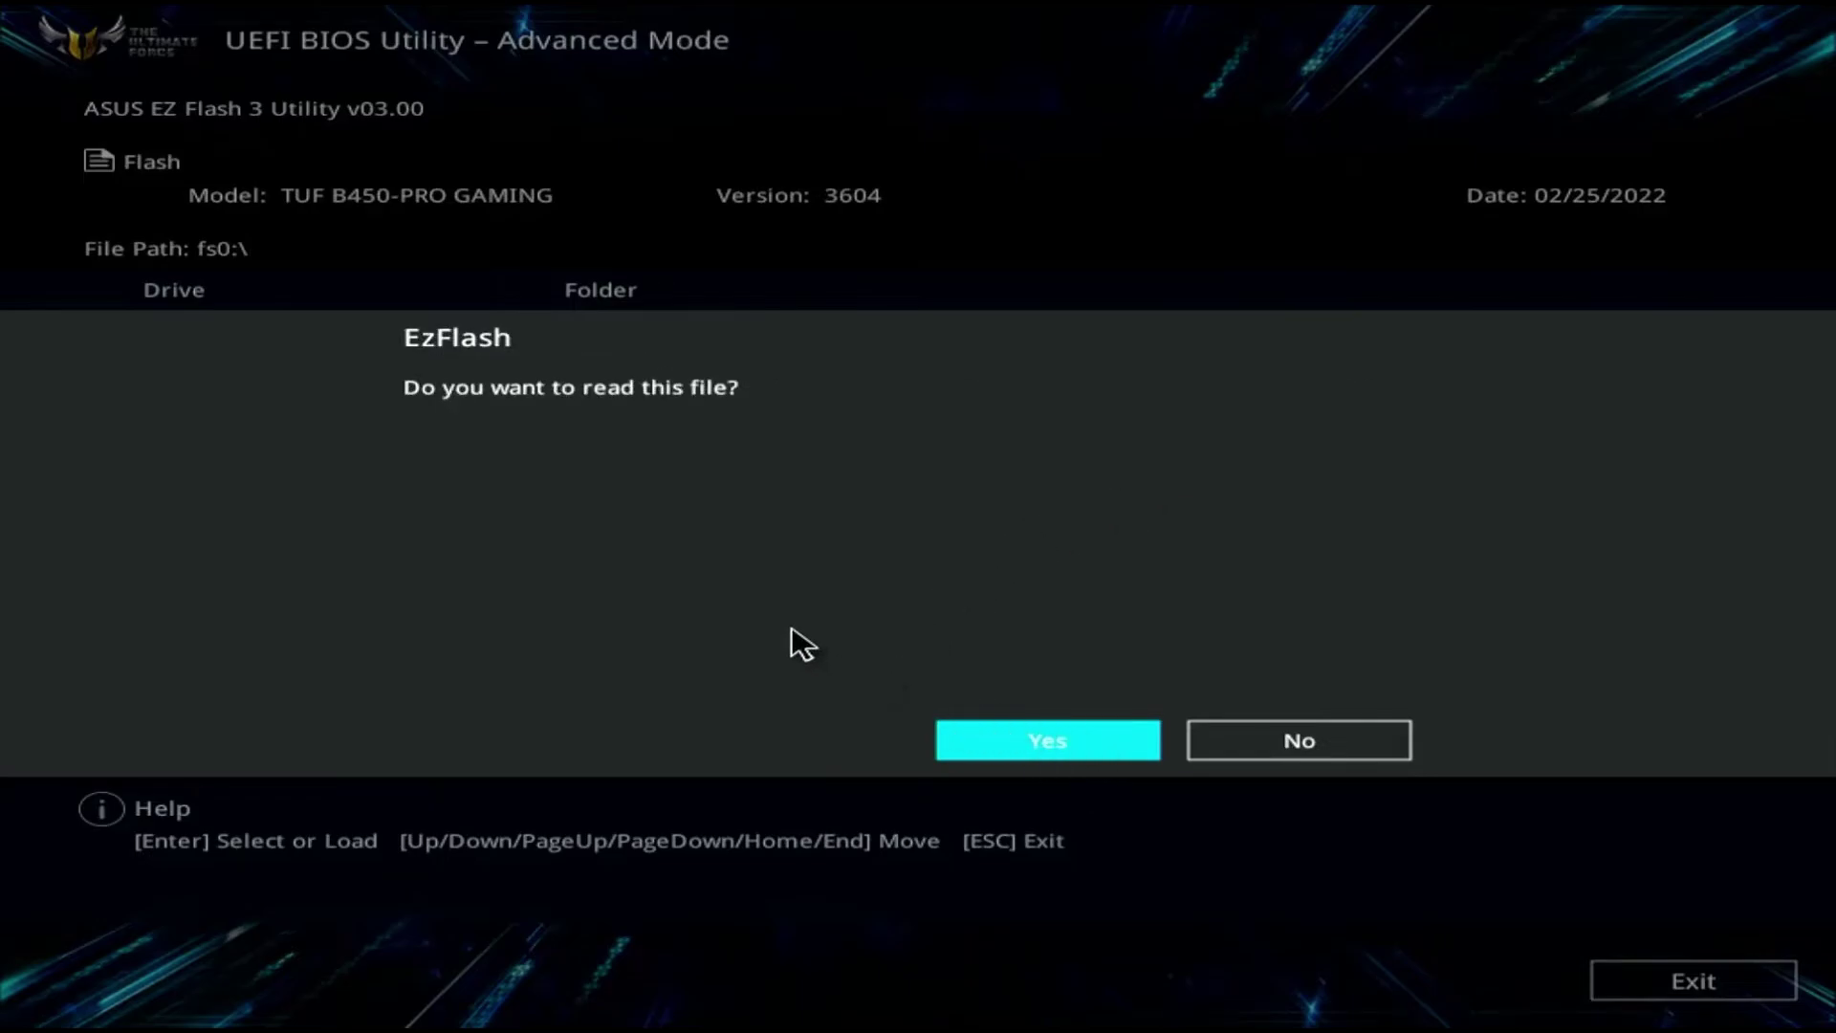
click(1033, 753)
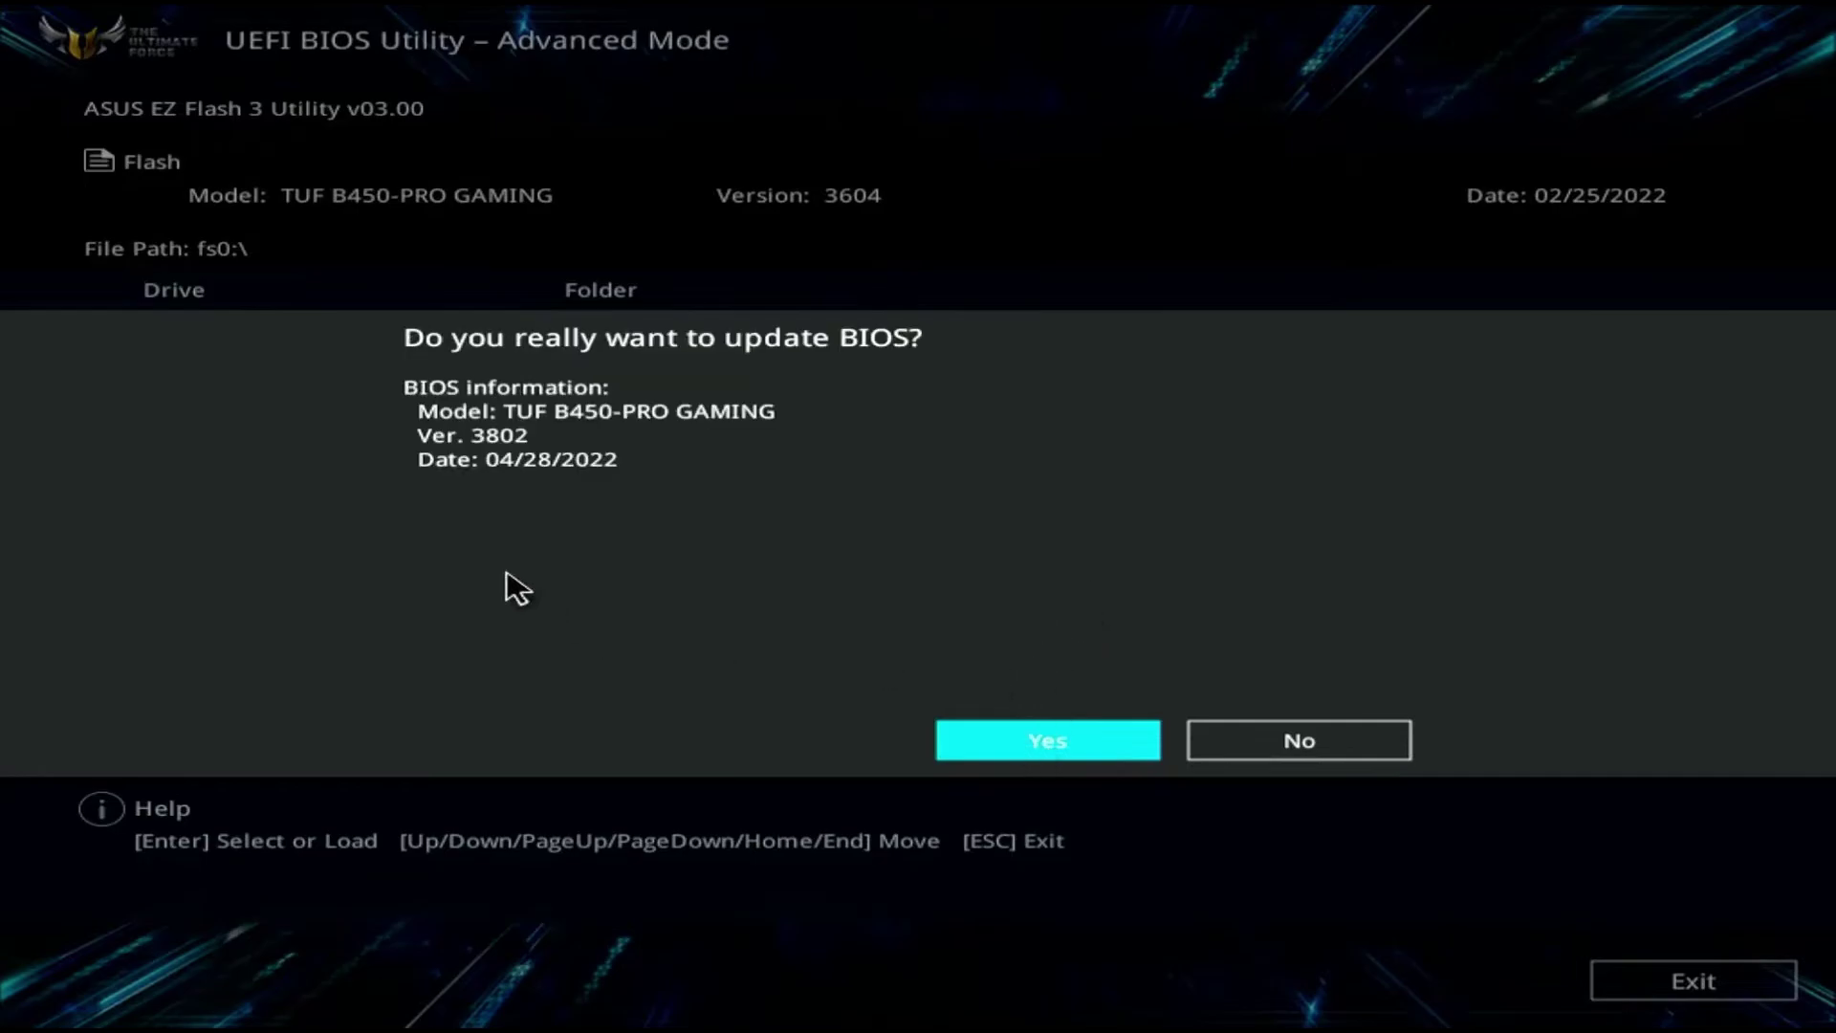
click(1078, 745)
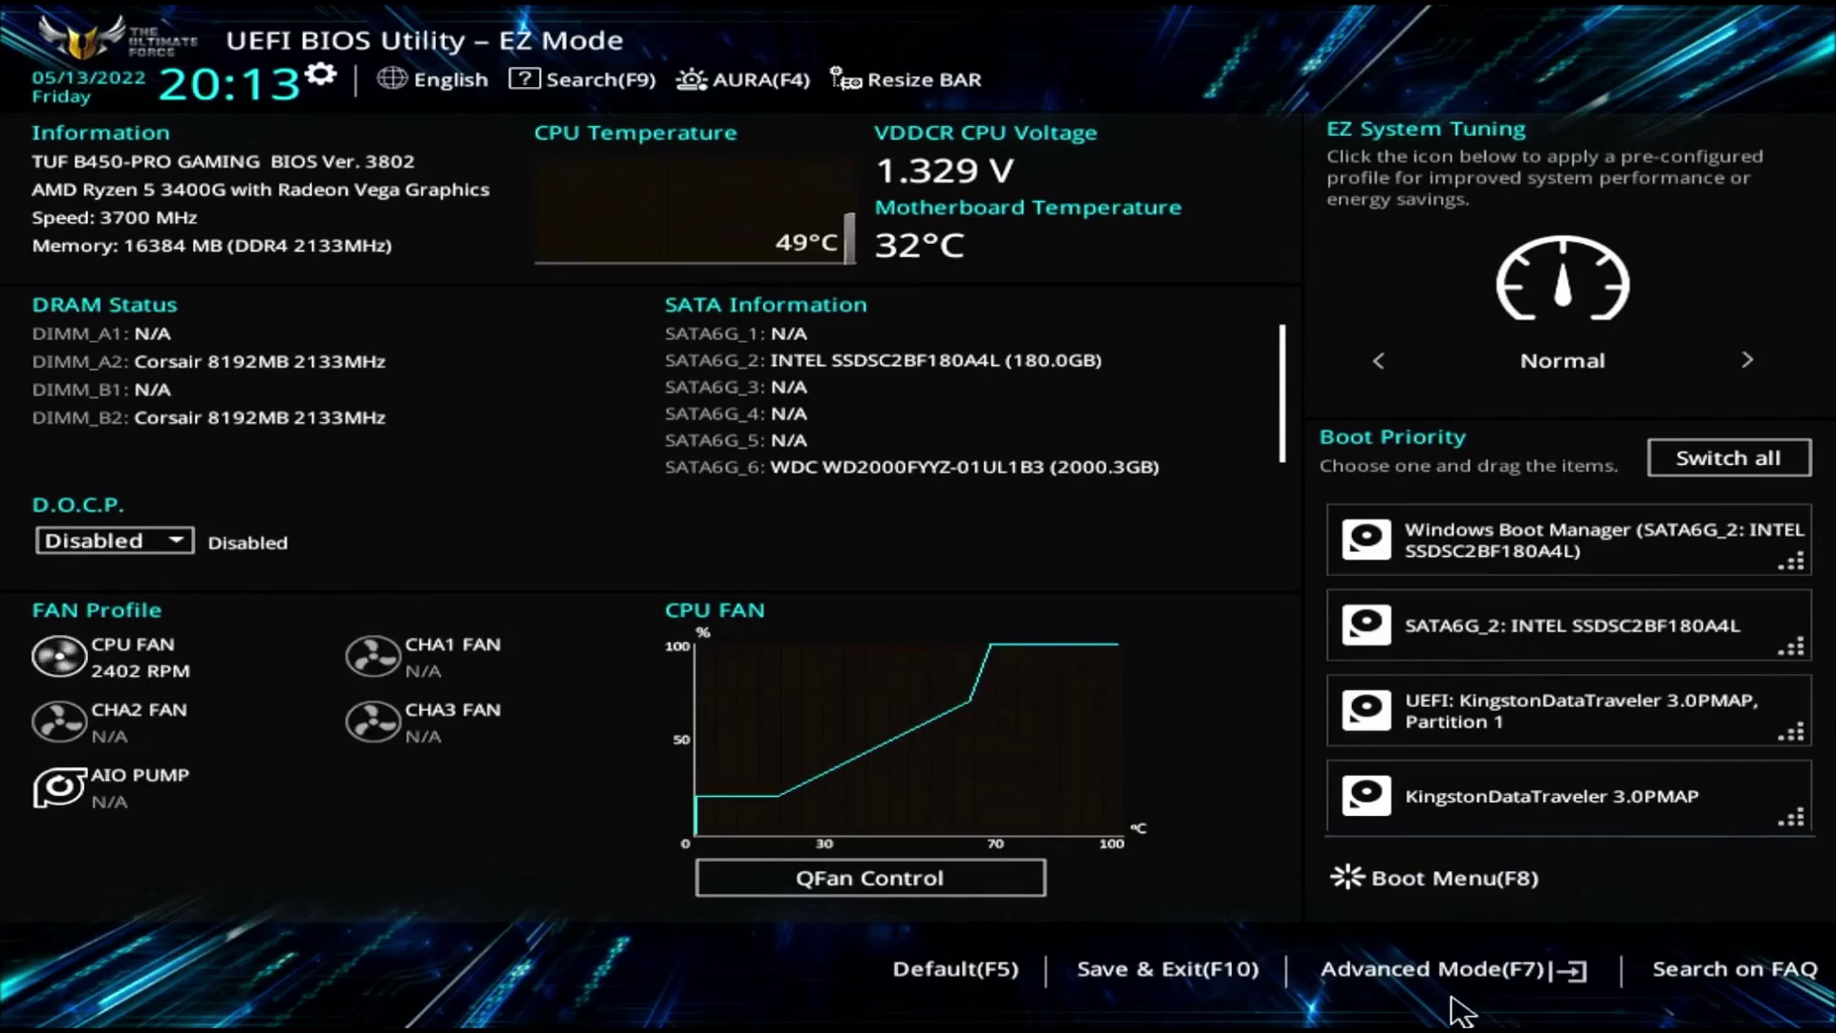
After the reboot, switch to Advanced Mode to see BIOS Version 3802 on the Main page
click(1478, 973)
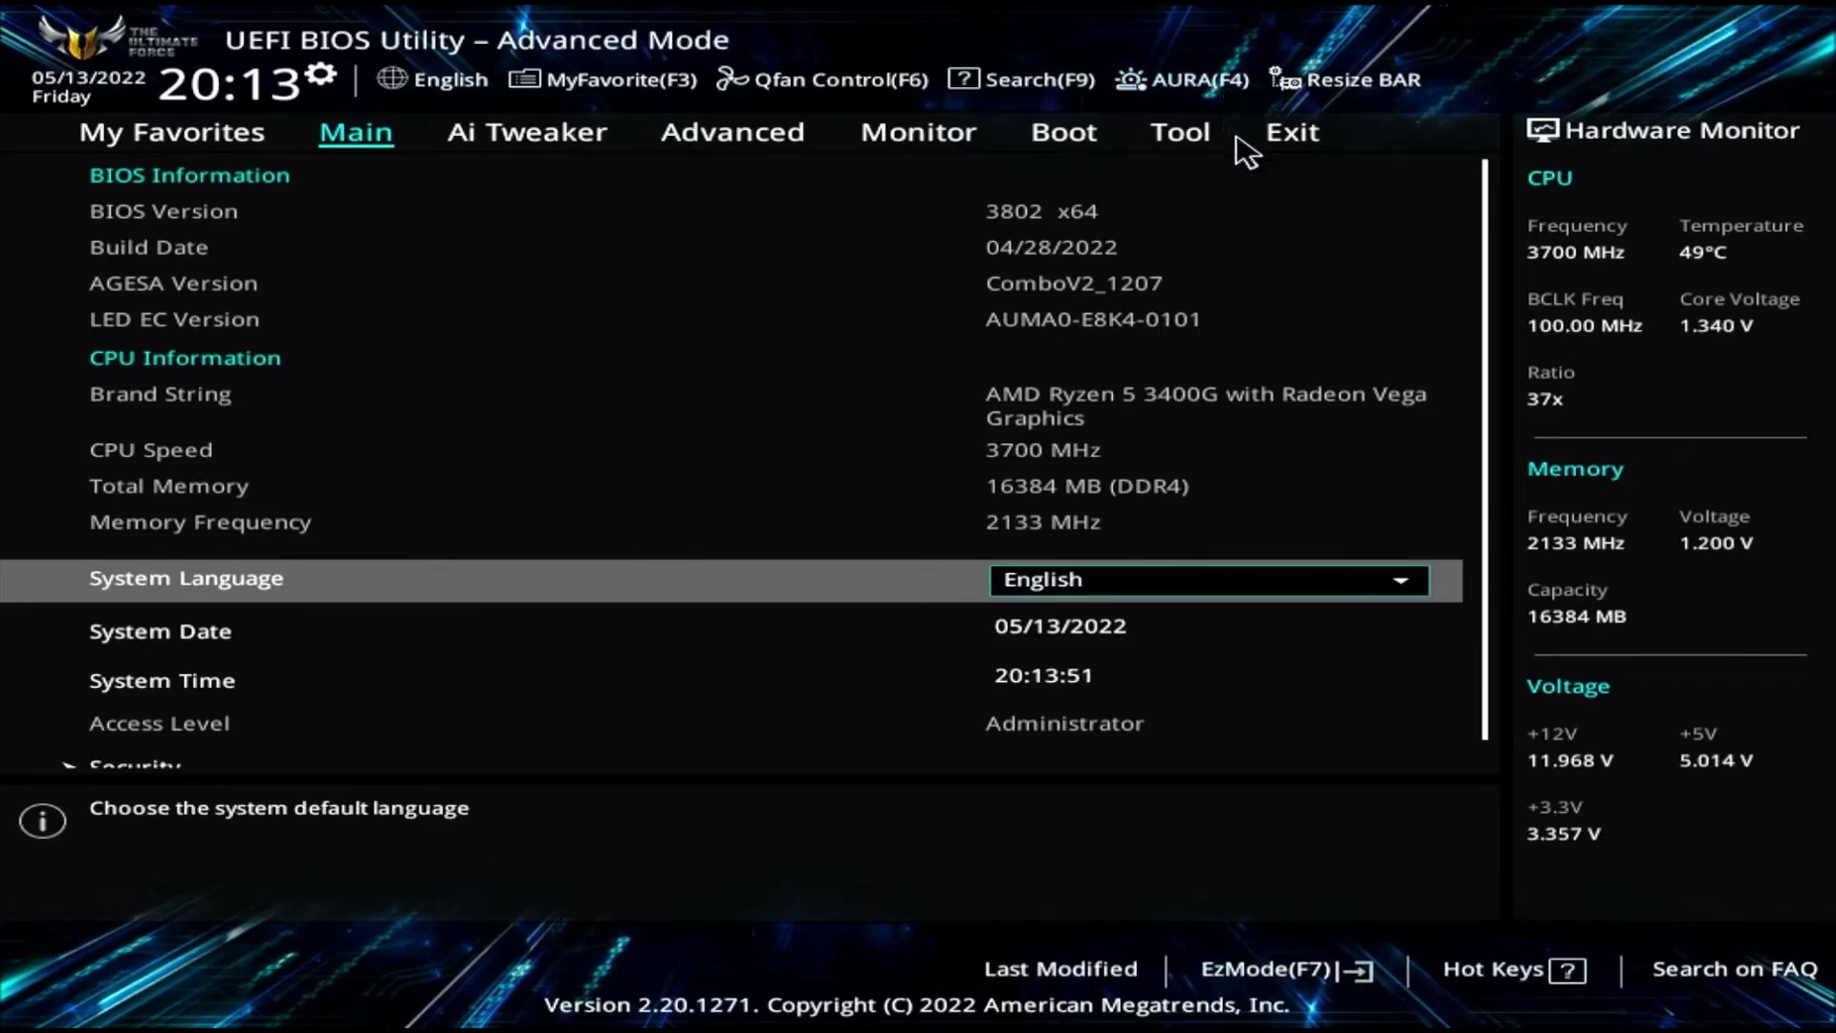
Verify version 3802 in Tool > ASUS EZ Flash 3 Utility, then exit it
click(1205, 151)
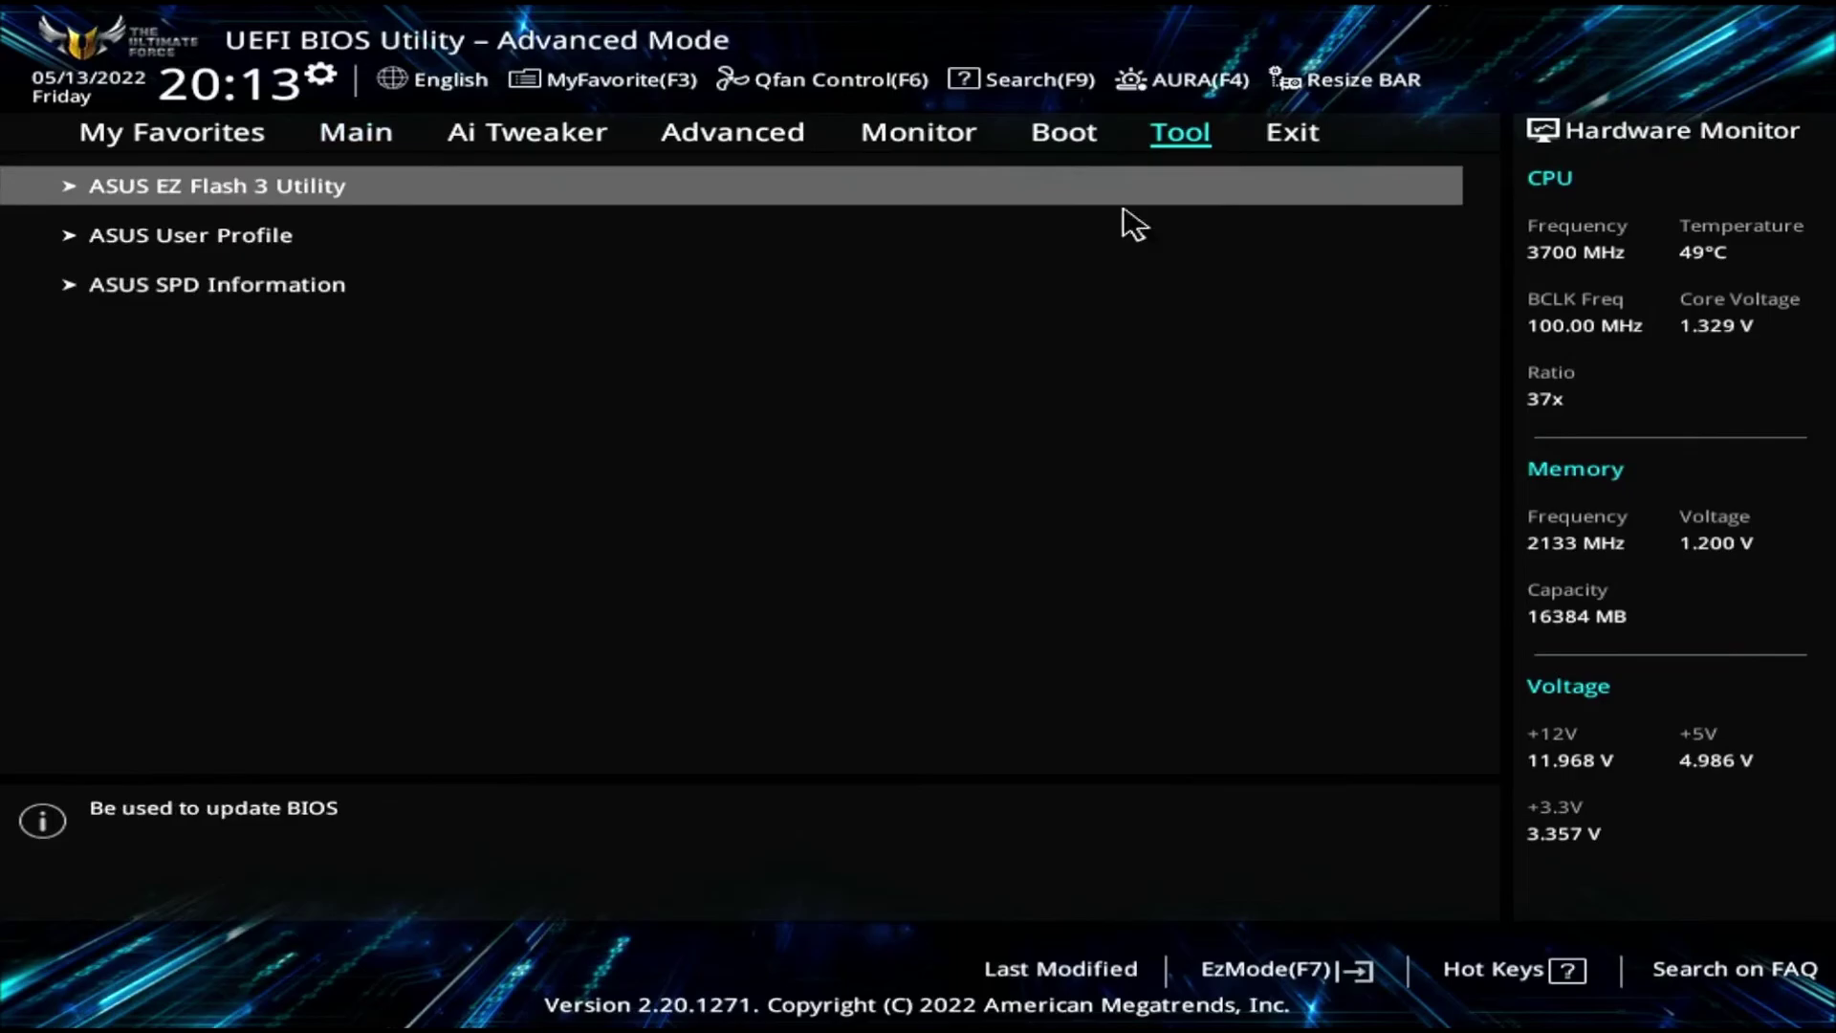
click(257, 196)
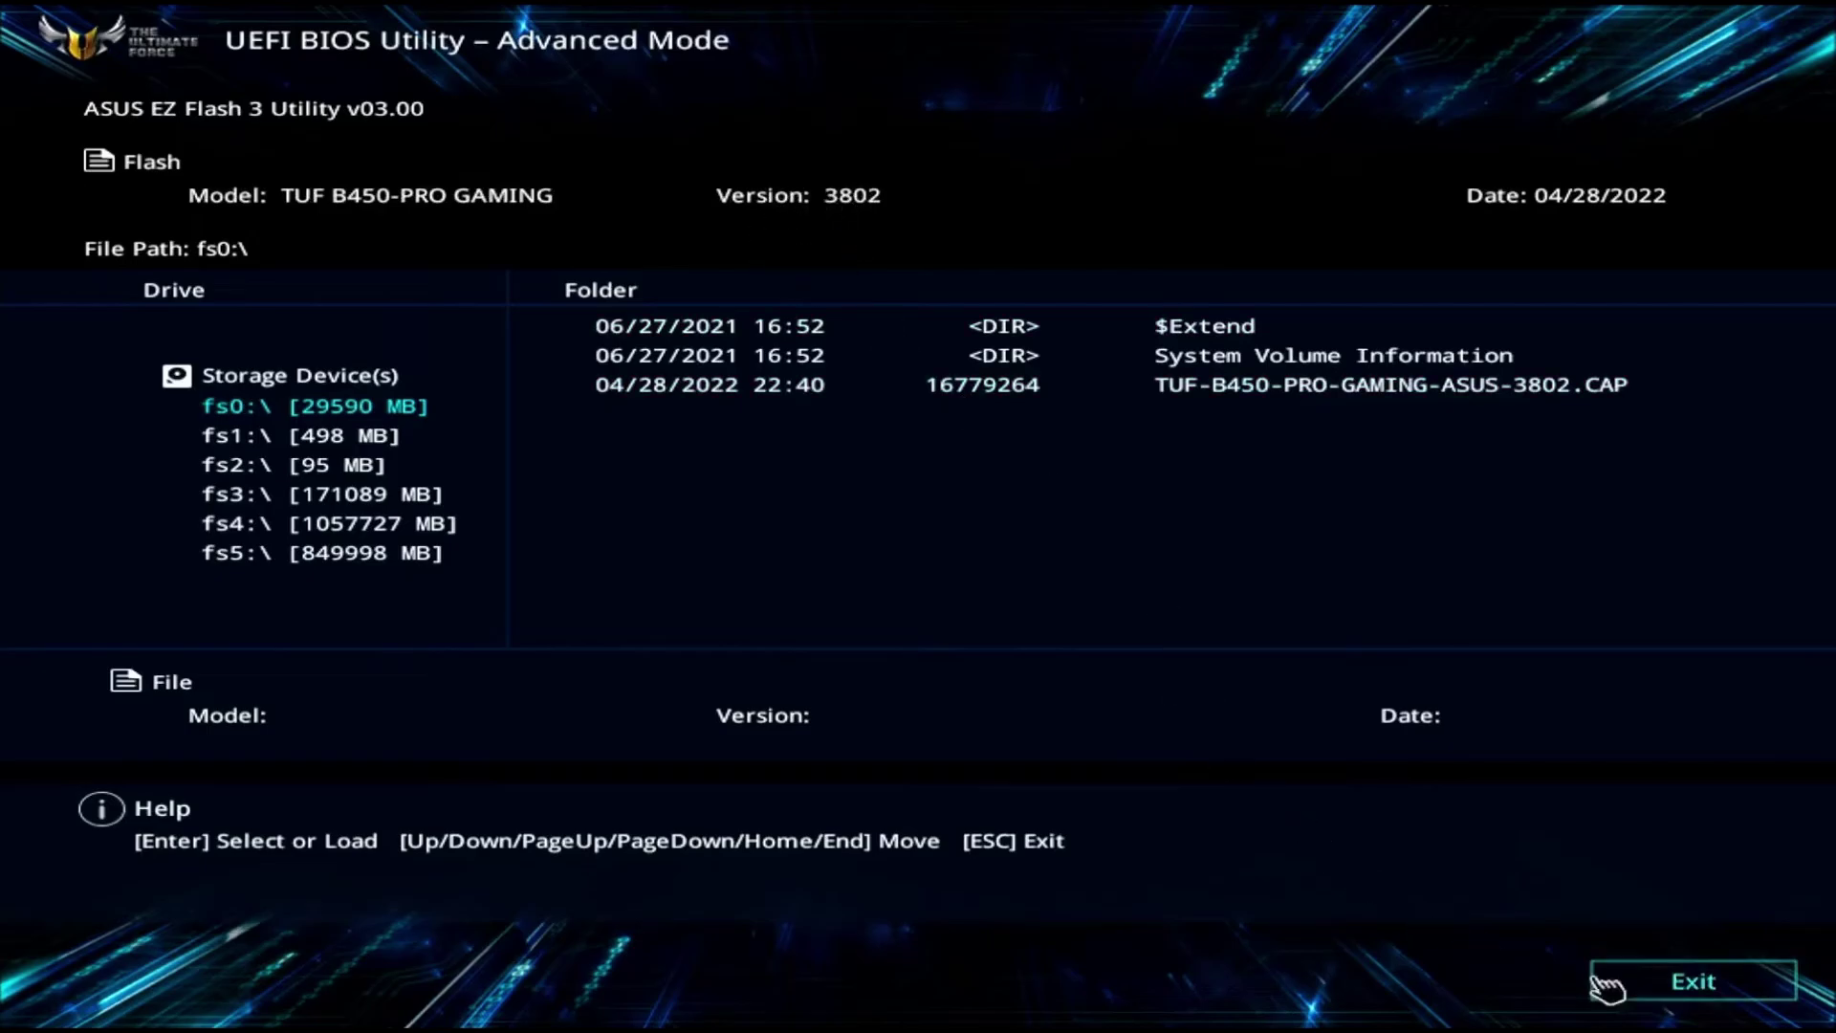
click(1638, 994)
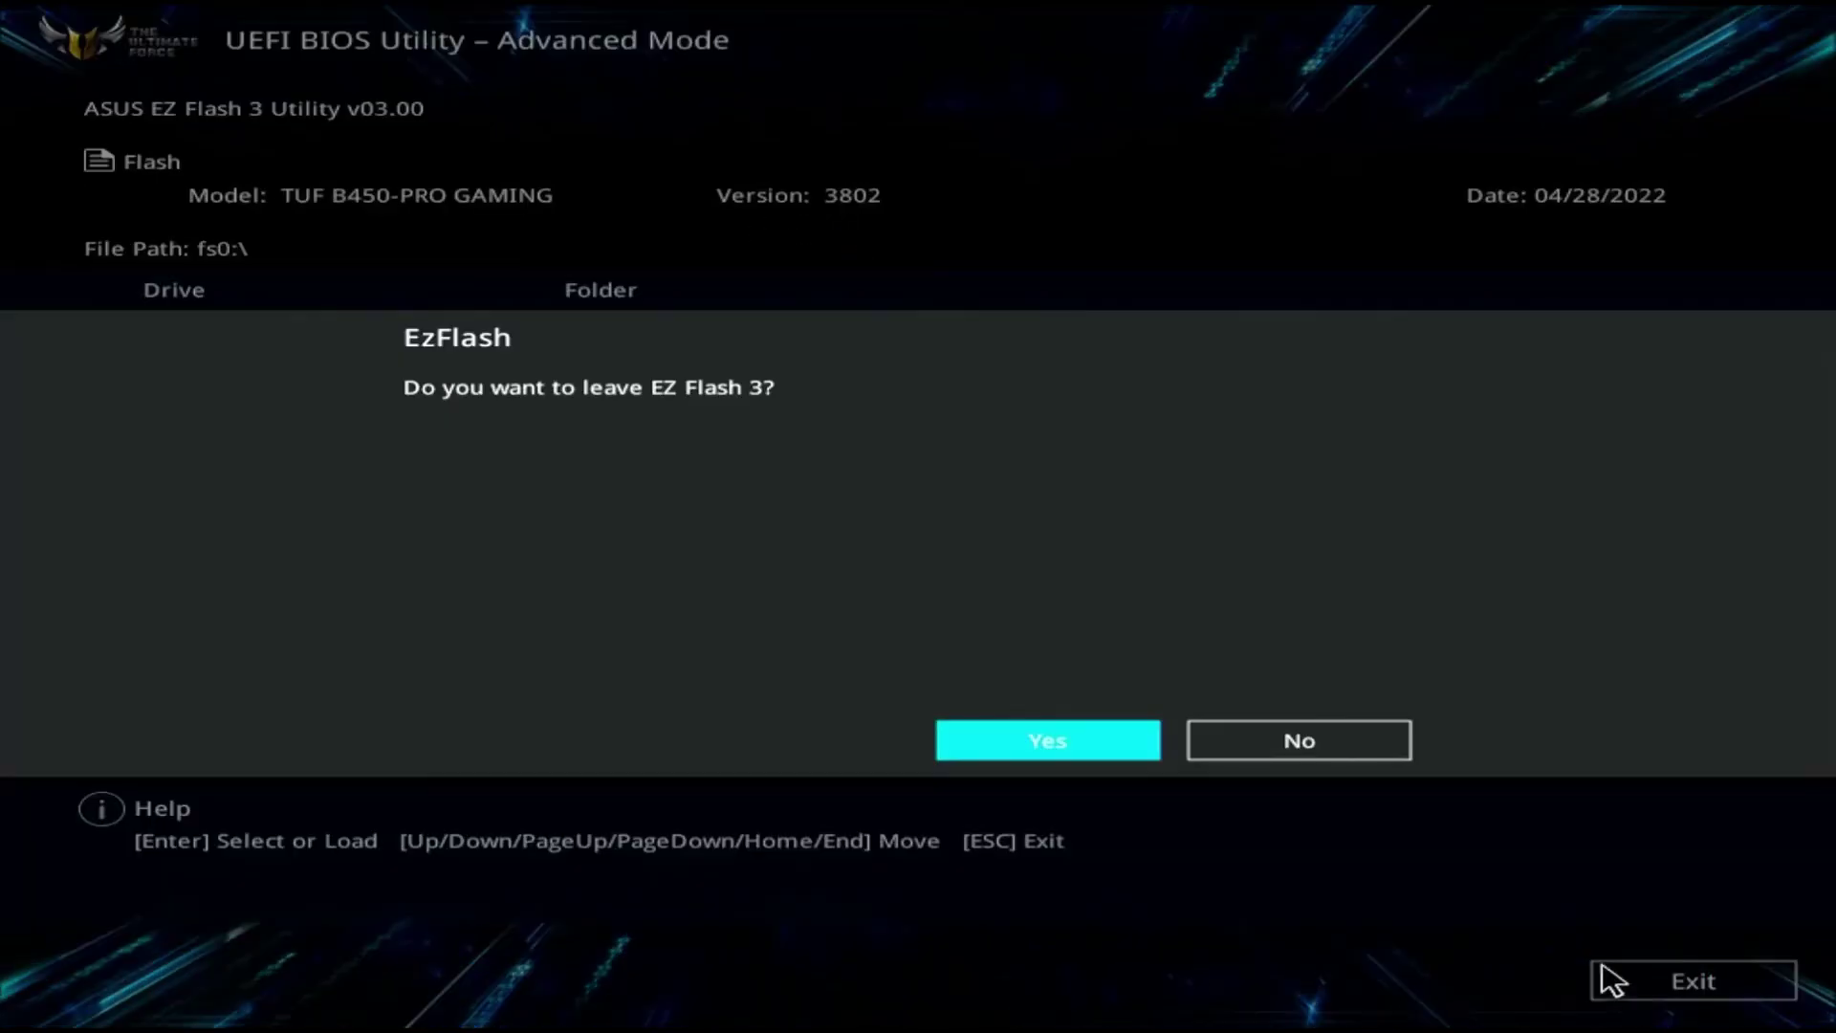
click(1057, 746)
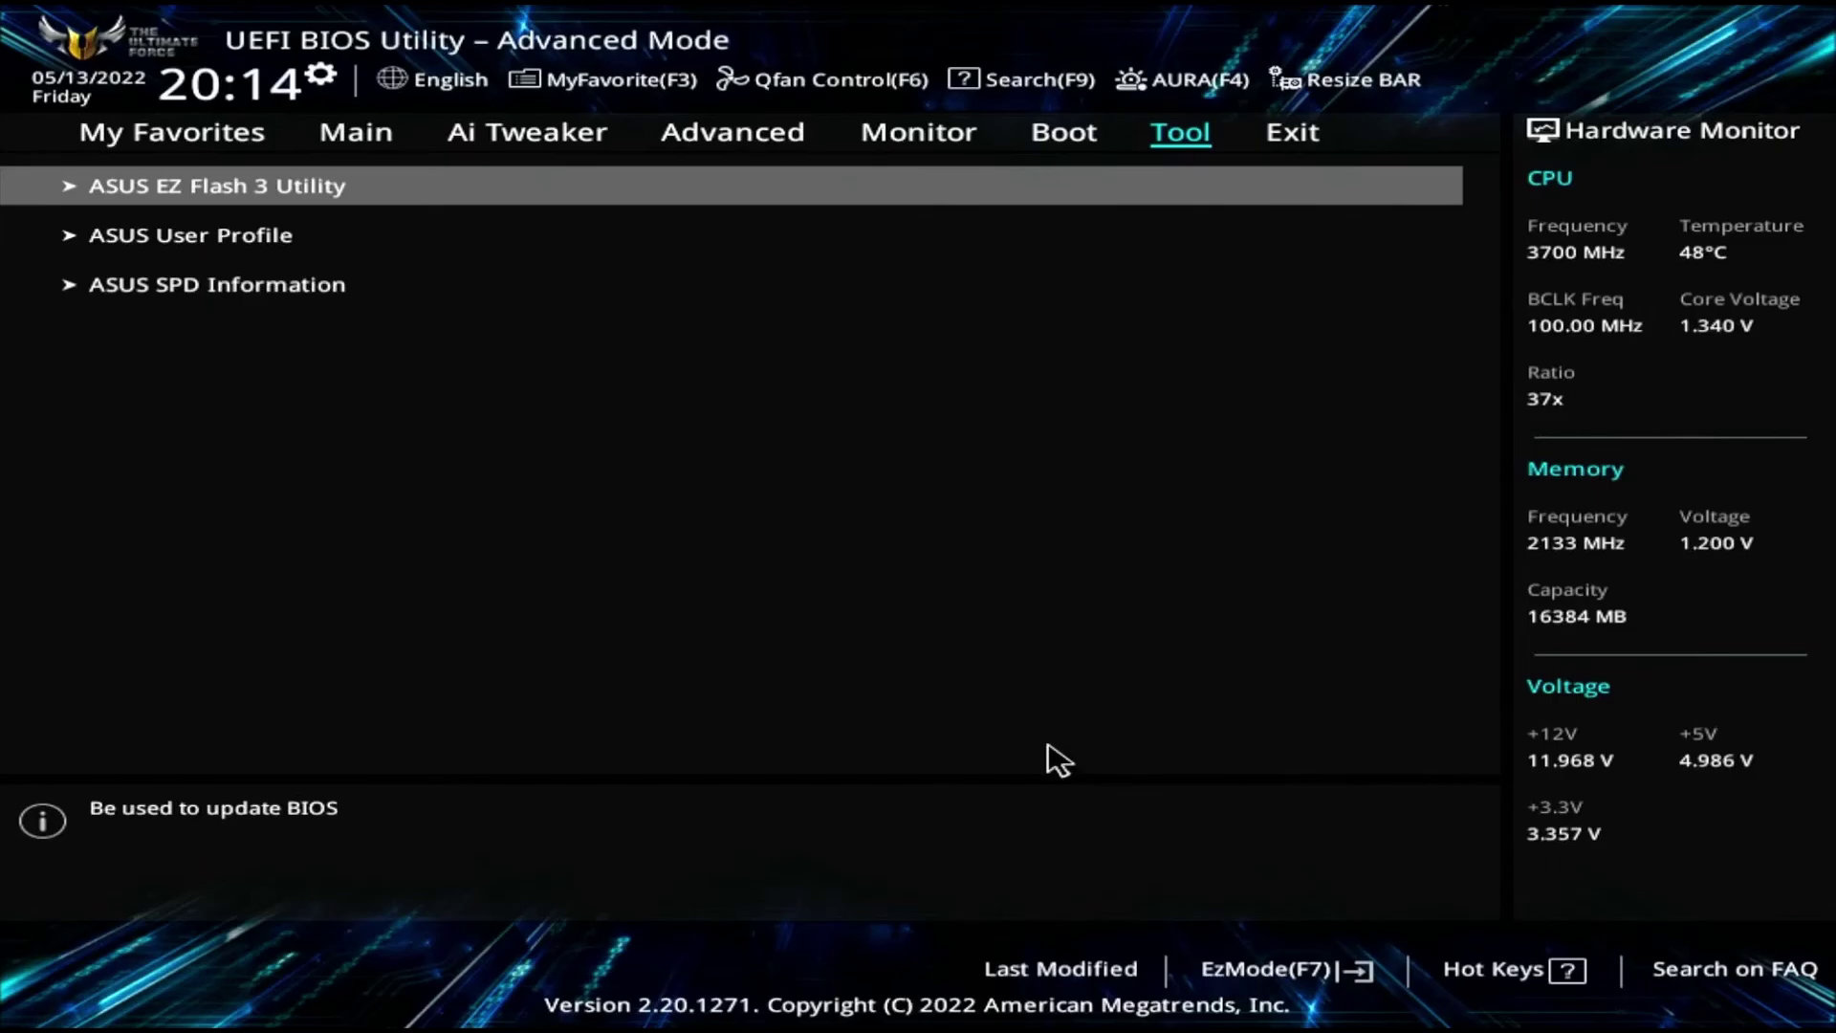
On the Ai Tweaker page, set Ai Overclock Tuner to D.O.C.P. and Memory Frequency to DDR4-3266MHz
click(521, 137)
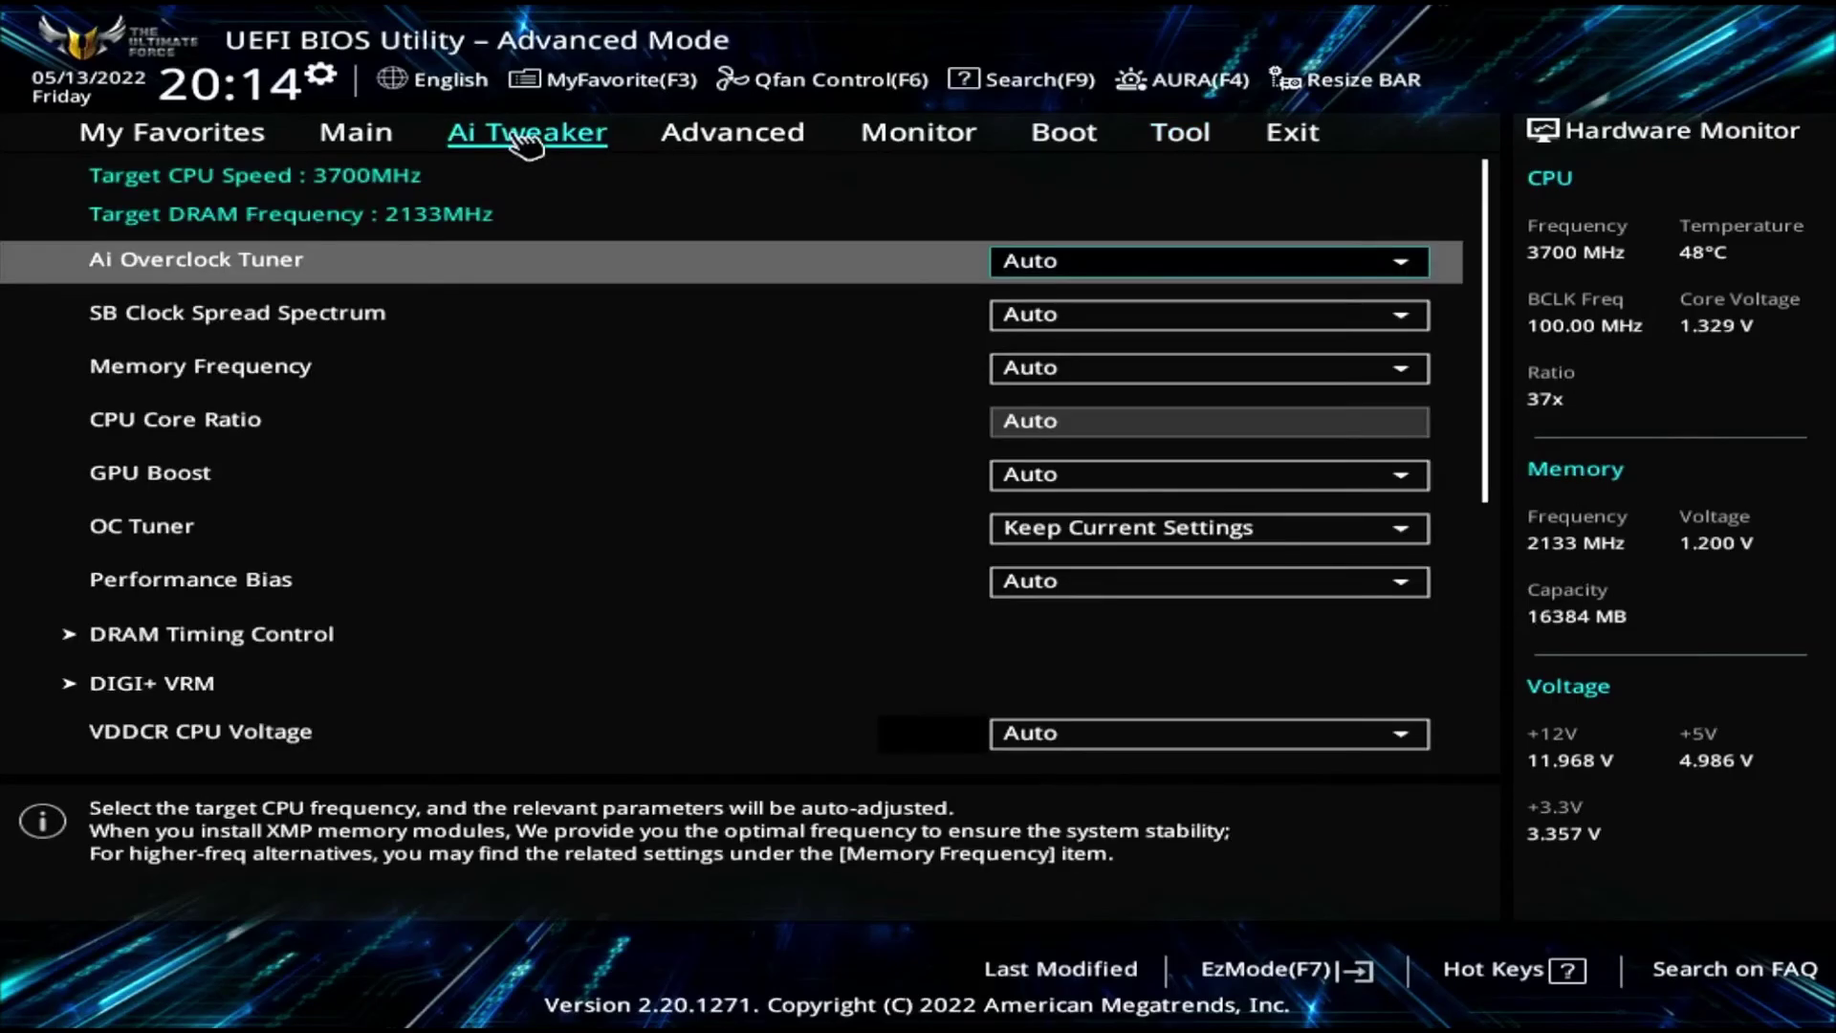
click(1140, 268)
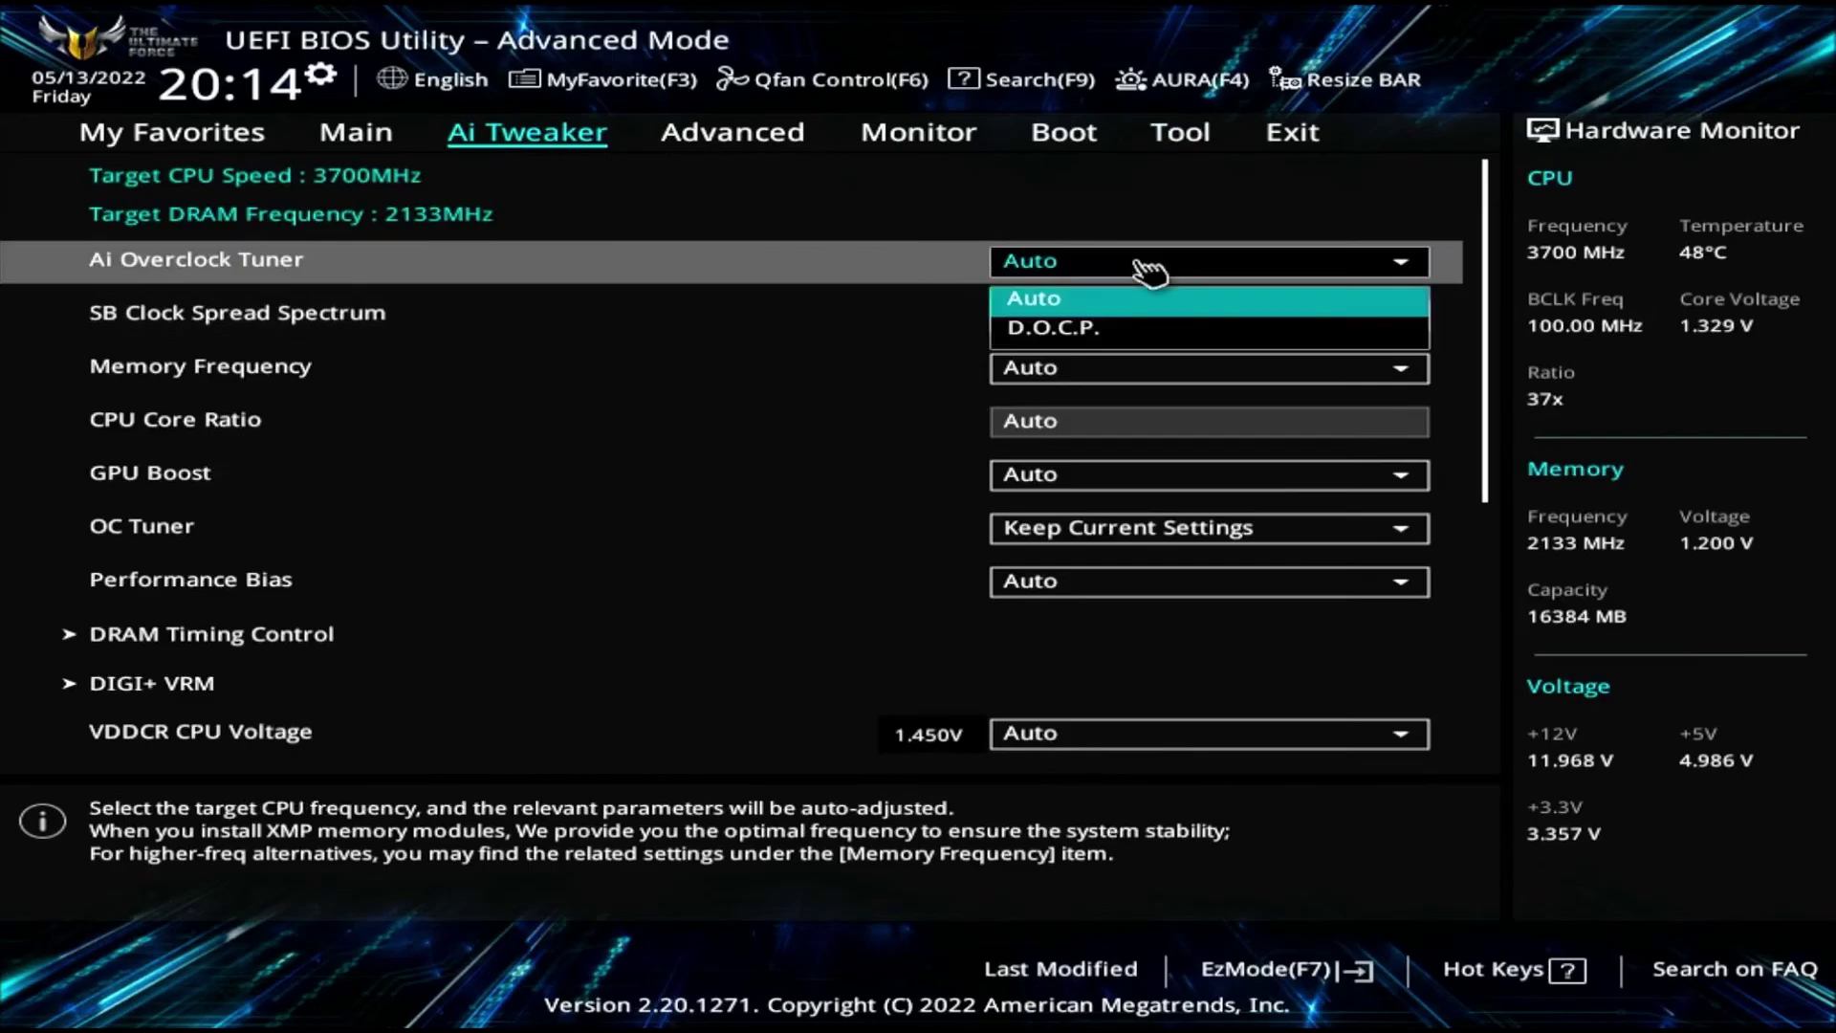
click(1024, 330)
click(1091, 423)
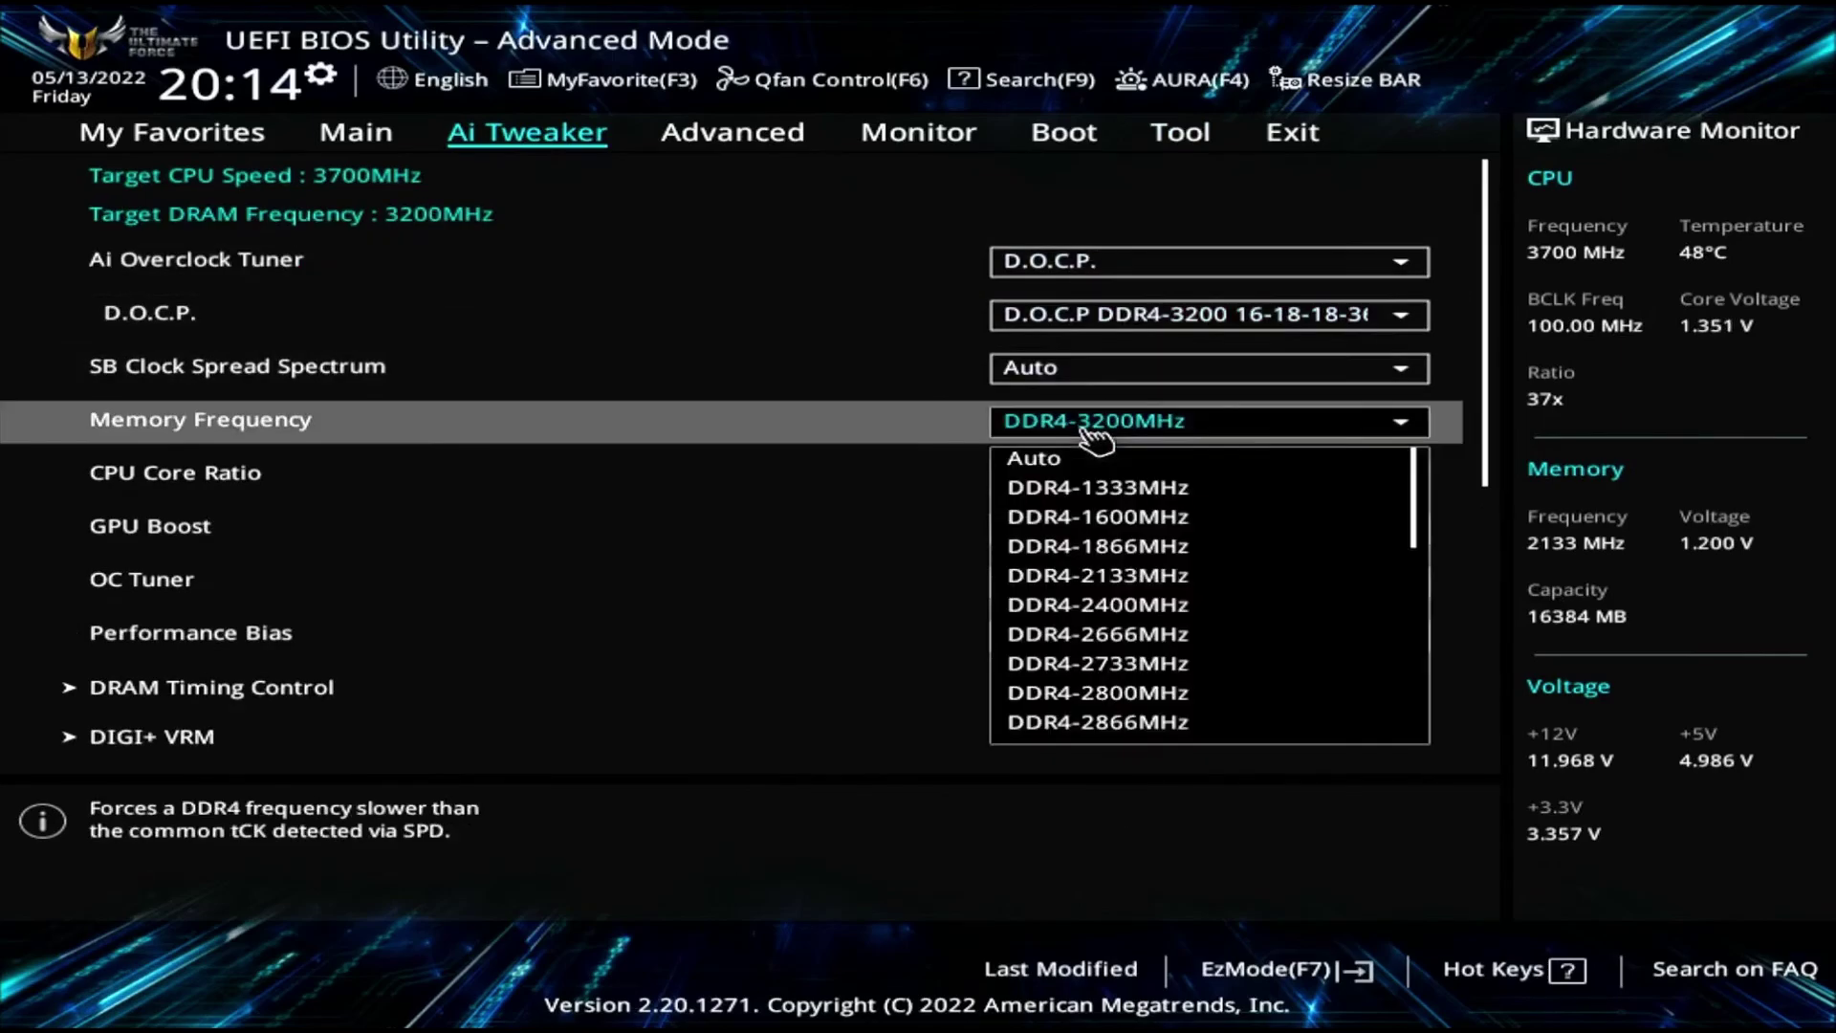
key(Down)
key(Down)
key(Down)
key(Down)
key(Down)
key(Down)
key(Down)
key(Down)
key(Down)
key(Down)
key(Down)
key(Down)
key(Down)
key(Down)
key(Down)
key(Down)
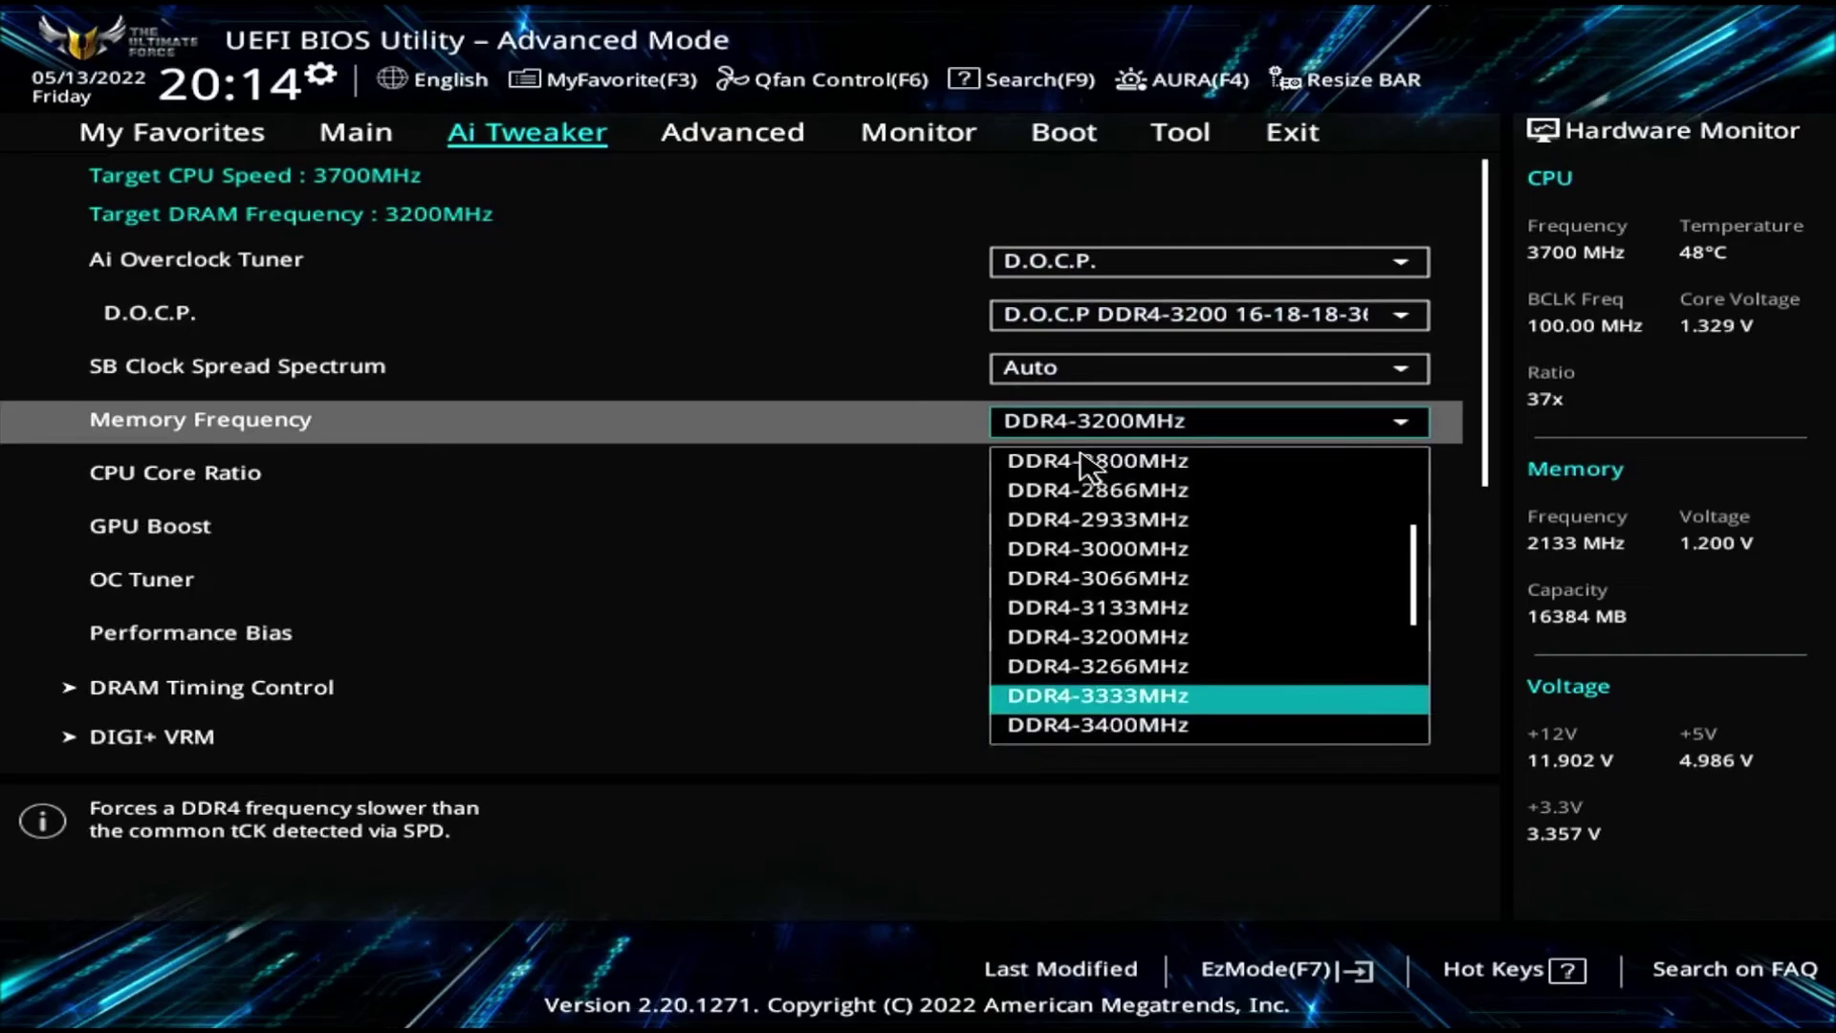
key(Up)
key(Return)
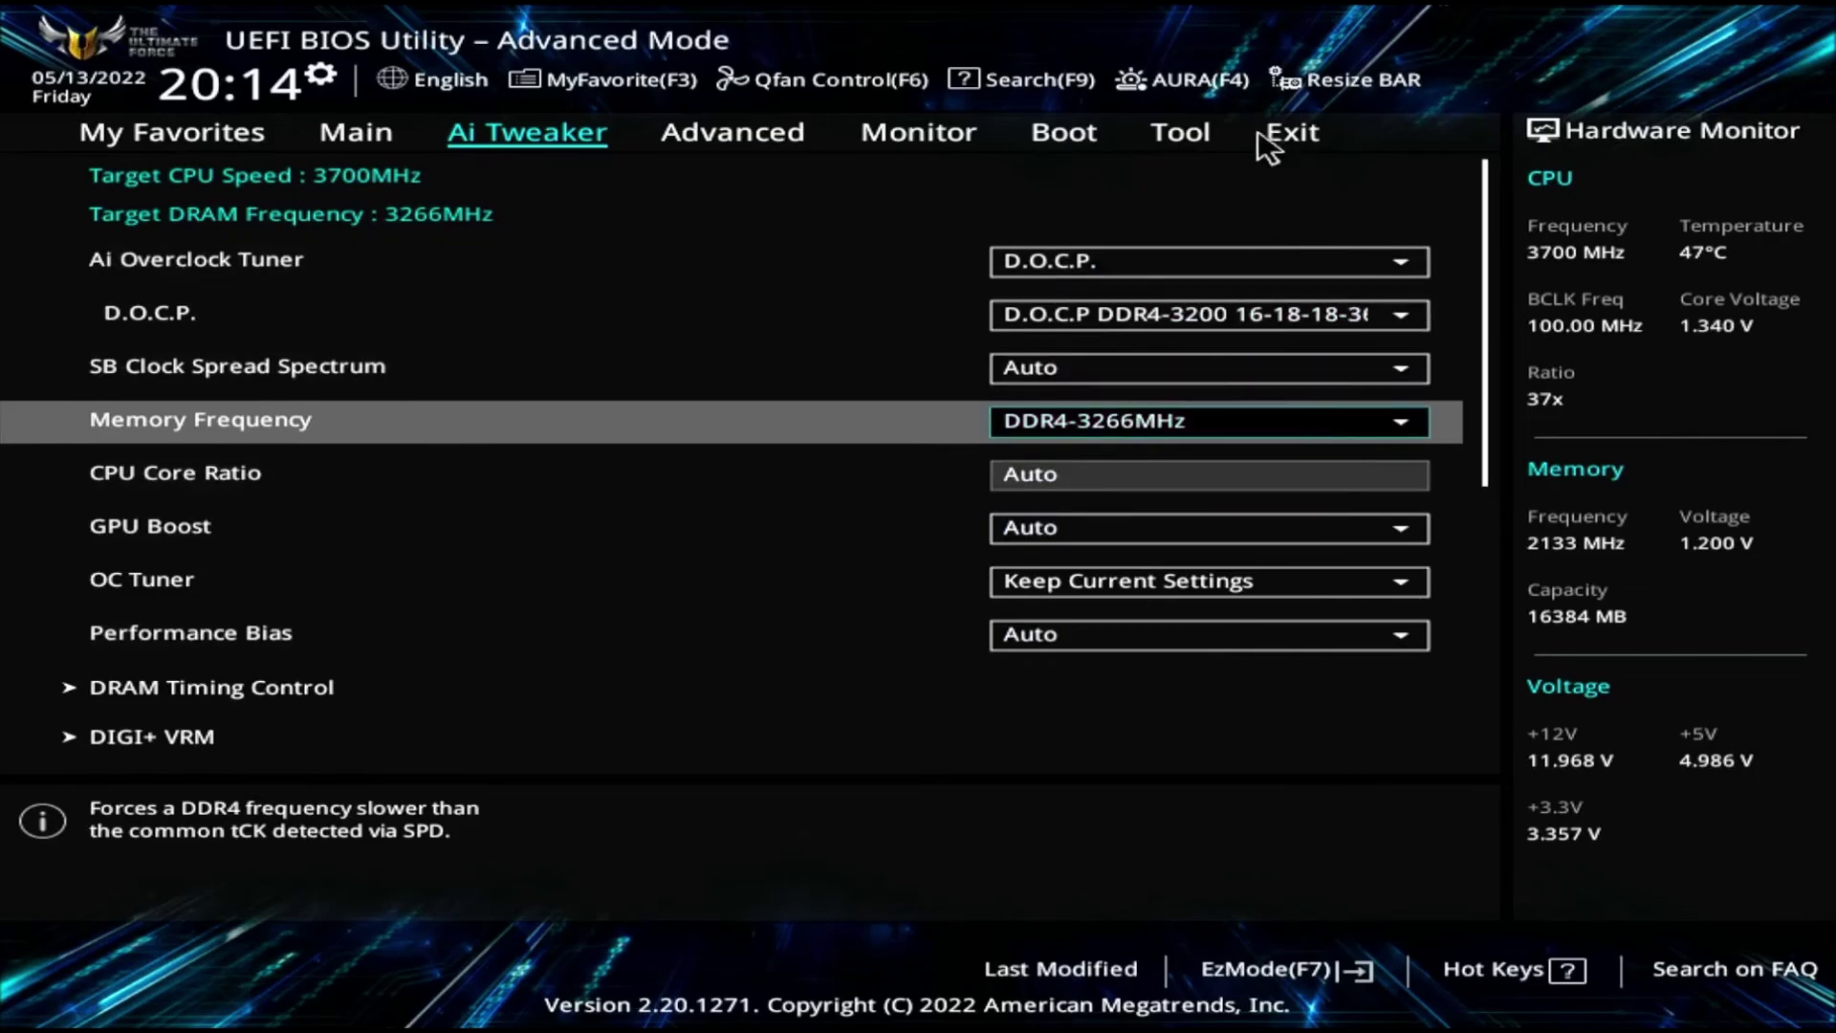
Choose Save Changes & Reset on the Exit tab to review the memory changes
click(1301, 145)
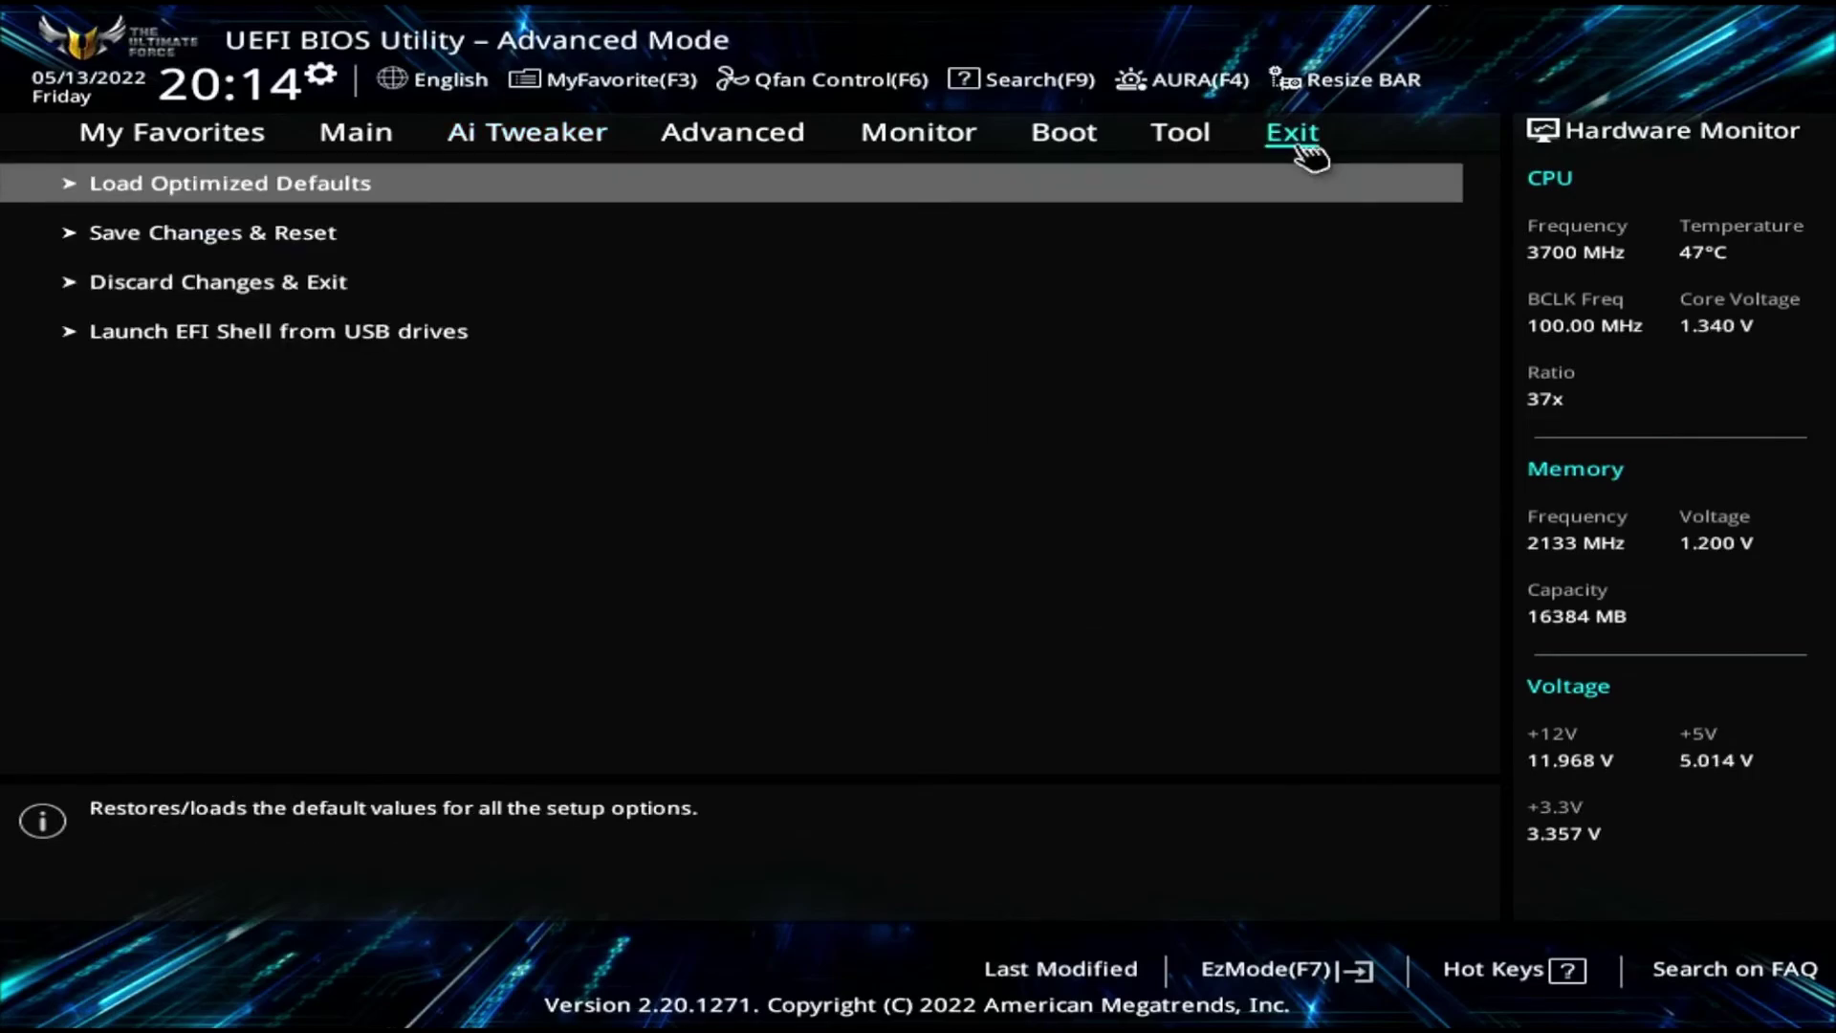
click(182, 239)
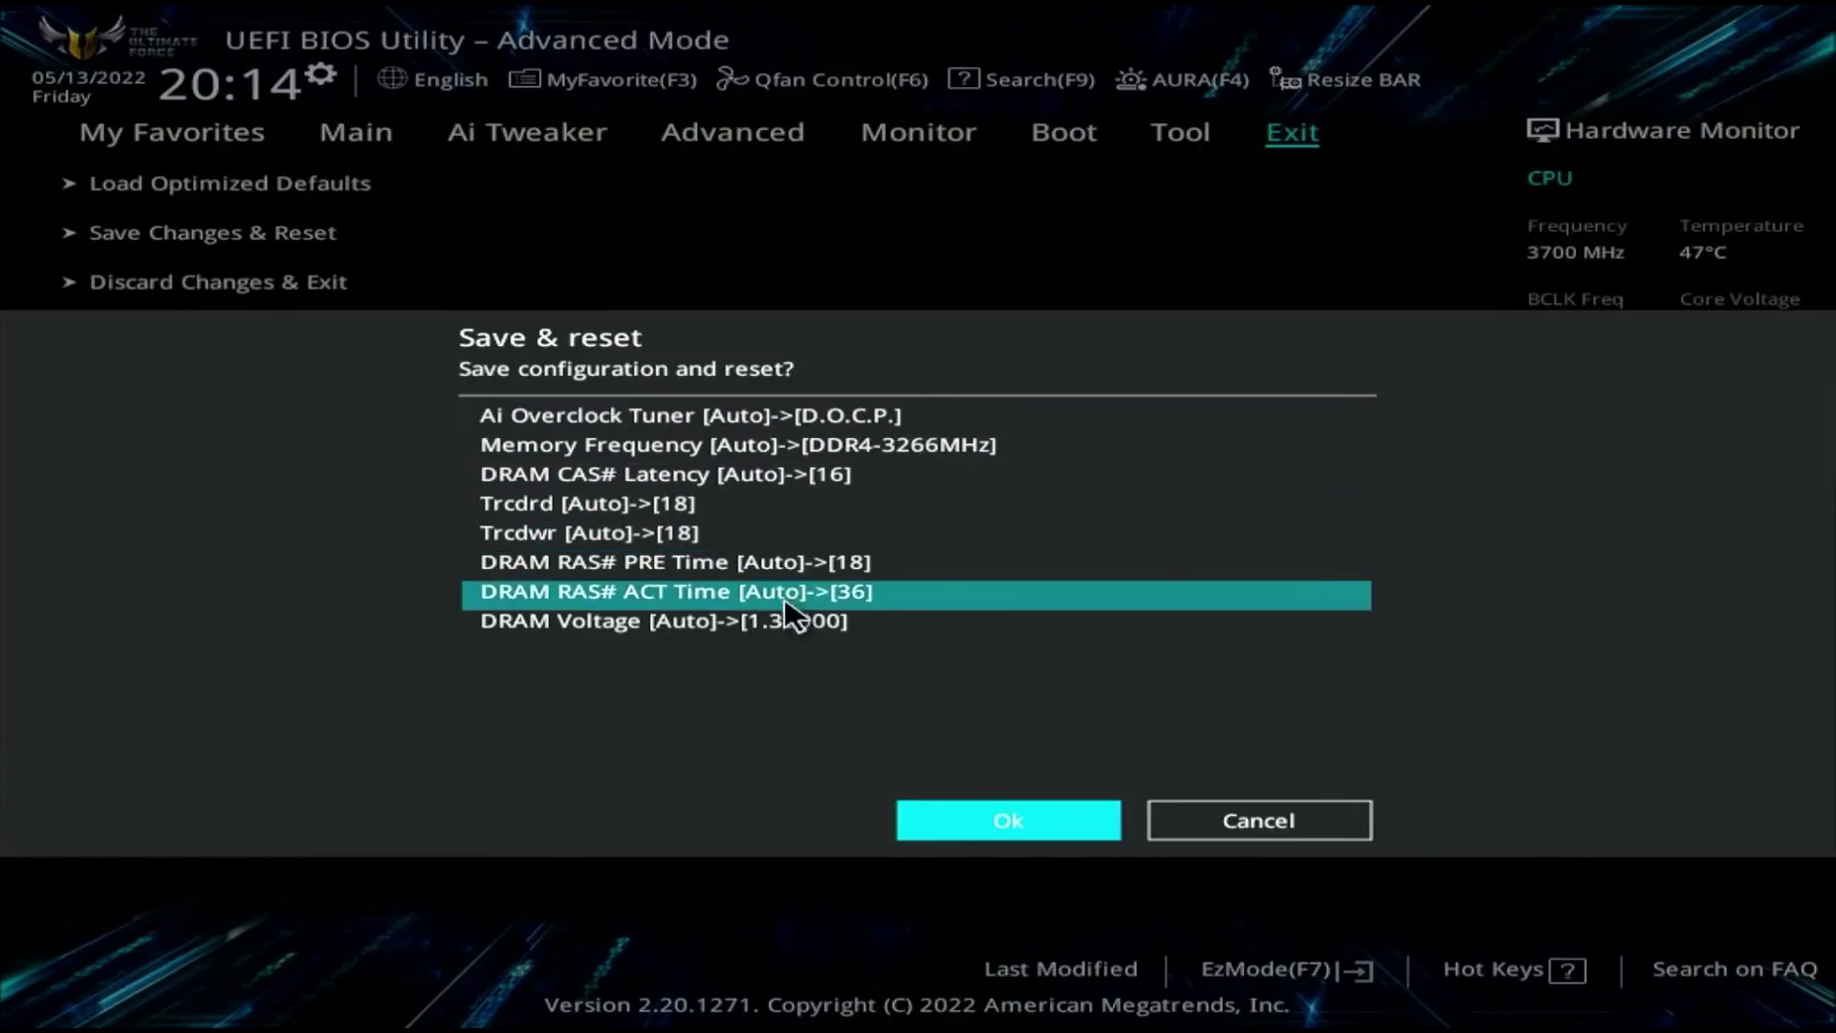